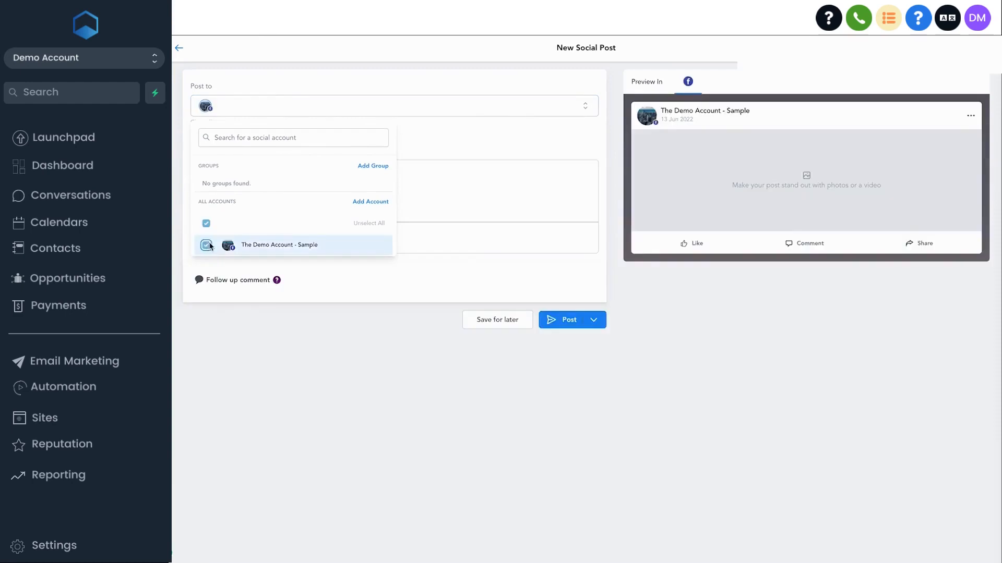
- Look at the option for scheduling the new social post, leaving the demo Facebook account selected
{"action": "left_click", "coordinate": [758, 293]}
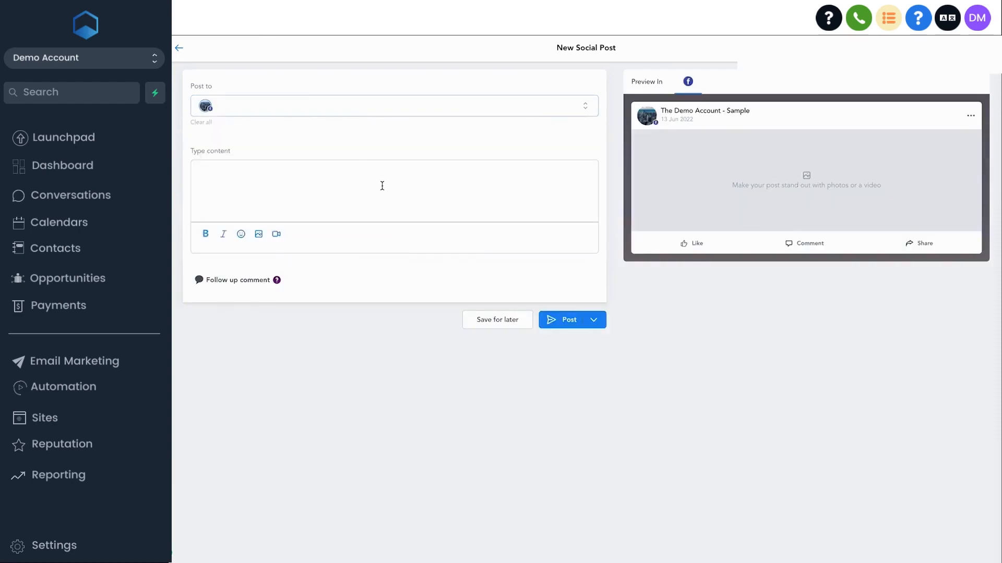
{"action": "left_click", "coordinate": [593, 320]}
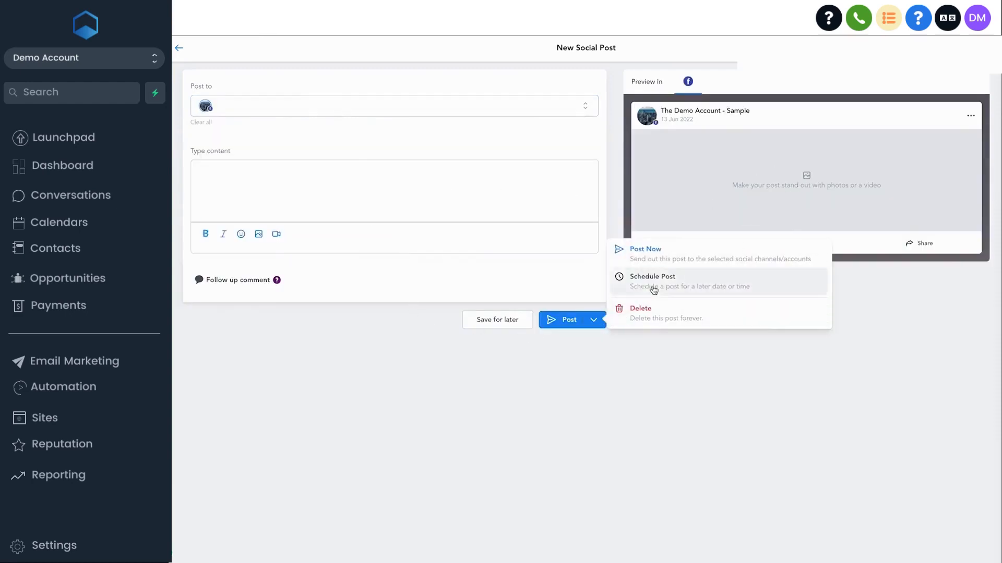
{"action": "left_click", "coordinate": [624, 278]}
{"action": "left_click", "coordinate": [578, 413]}
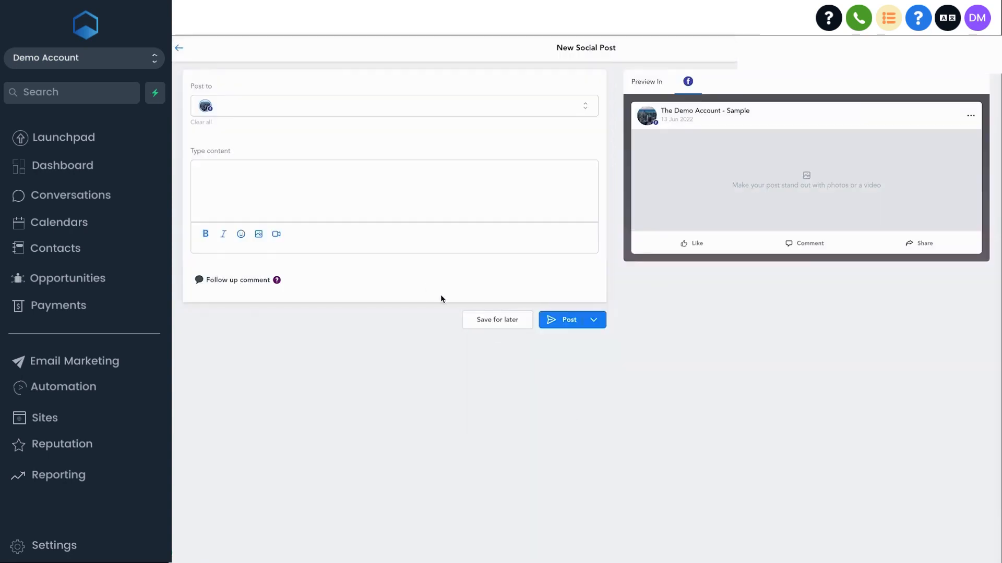
- Save the new social post for later and show the recent posts list
{"action": "left_click", "coordinate": [484, 320]}
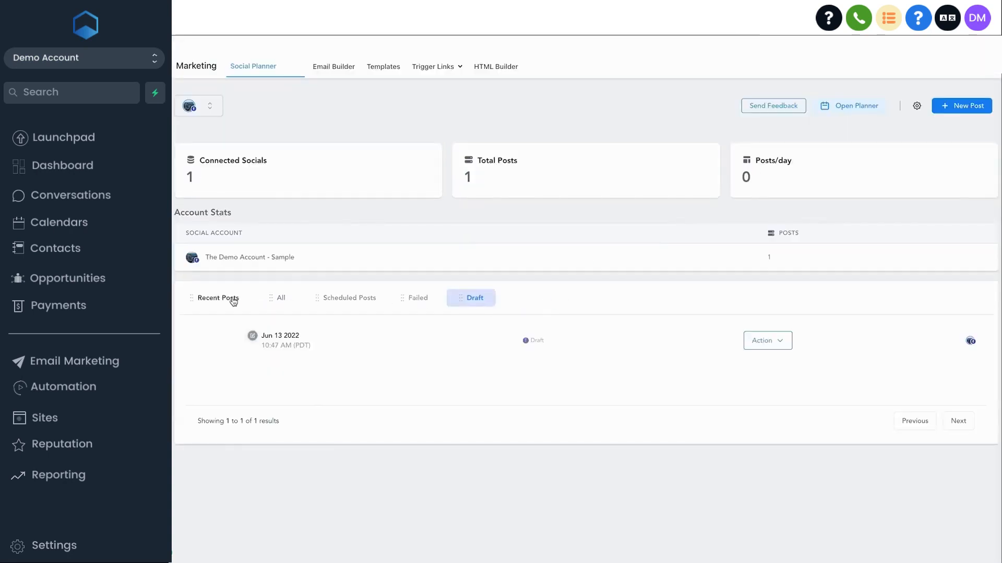
{"action": "left_click", "coordinate": [233, 302]}
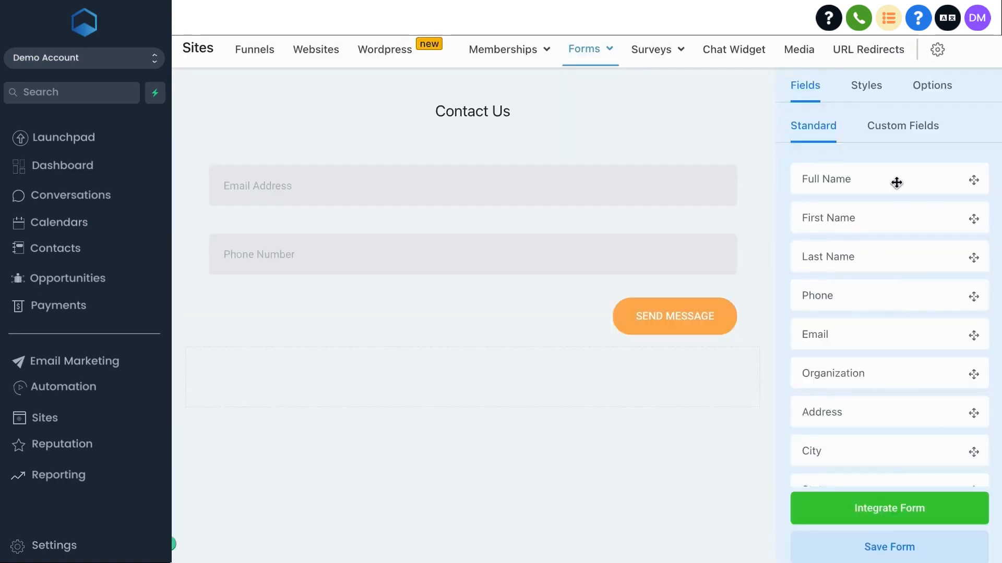
- Add Full Name at the top of the Contact Us form, Organization below Phone Number, and a multi-line custom field under it
{"action": "left_click_drag", "start_coordinate": [894, 181], "coordinate": [624, 170]}
{"action": "left_click_drag", "start_coordinate": [882, 378], "coordinate": [622, 368]}
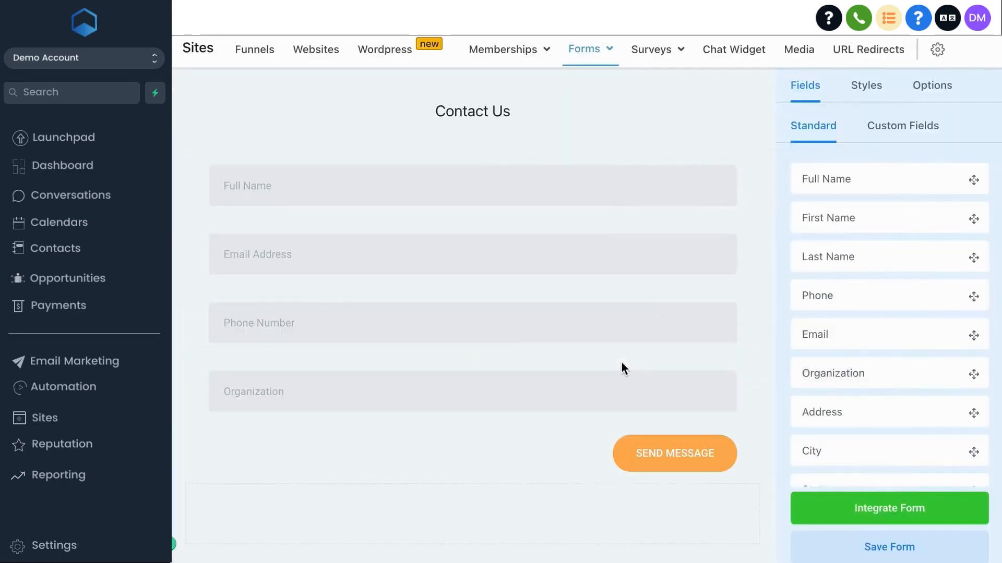
{"action": "left_click", "coordinate": [924, 137]}
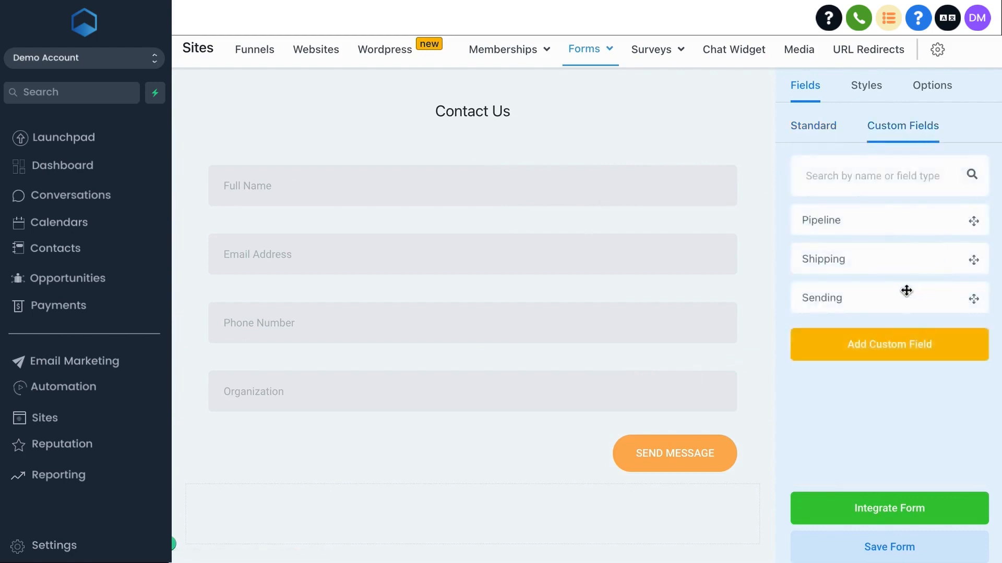
{"action": "left_click_drag", "start_coordinate": [899, 273], "coordinate": [619, 428]}
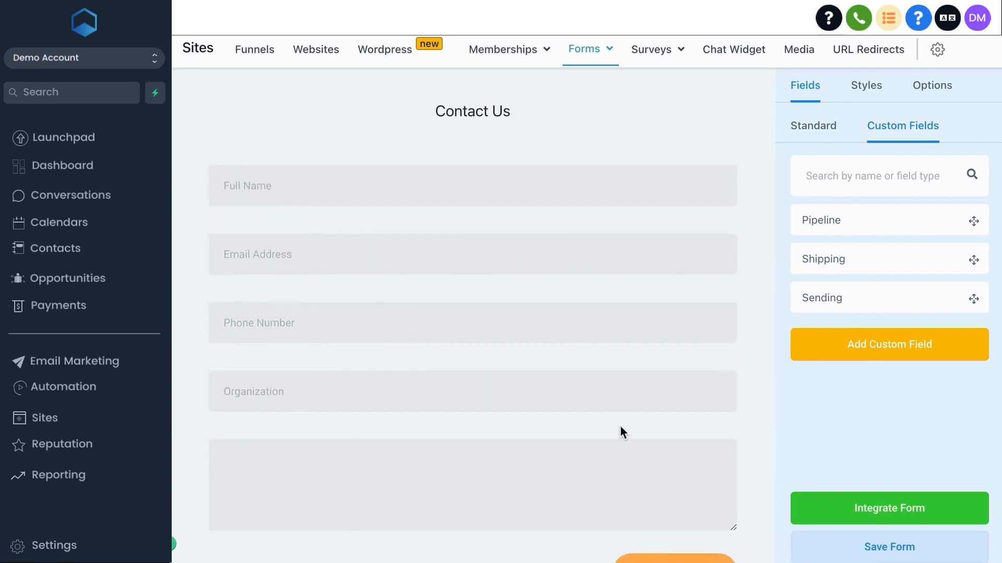
- Set the contact form's background colour to dark blue, #080387FF
{"action": "left_click", "coordinate": [864, 95]}
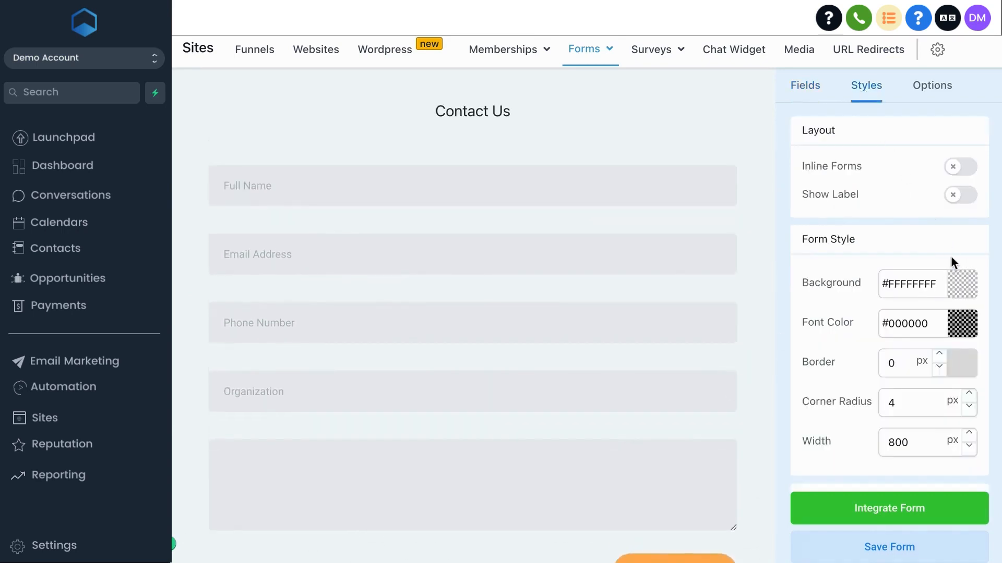
{"action": "left_click", "coordinate": [955, 280]}
{"action": "left_click_drag", "start_coordinate": [942, 331], "coordinate": [975, 347]}
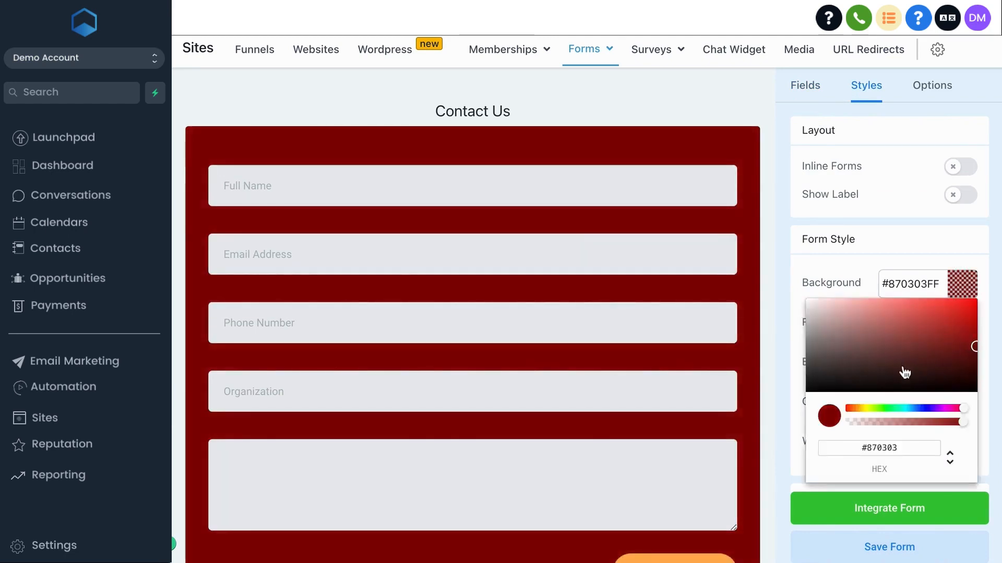
{"action": "left_click_drag", "start_coordinate": [902, 407], "coordinate": [866, 408]}
{"action": "left_click", "coordinate": [927, 409]}
{"action": "left_click", "coordinate": [969, 285]}
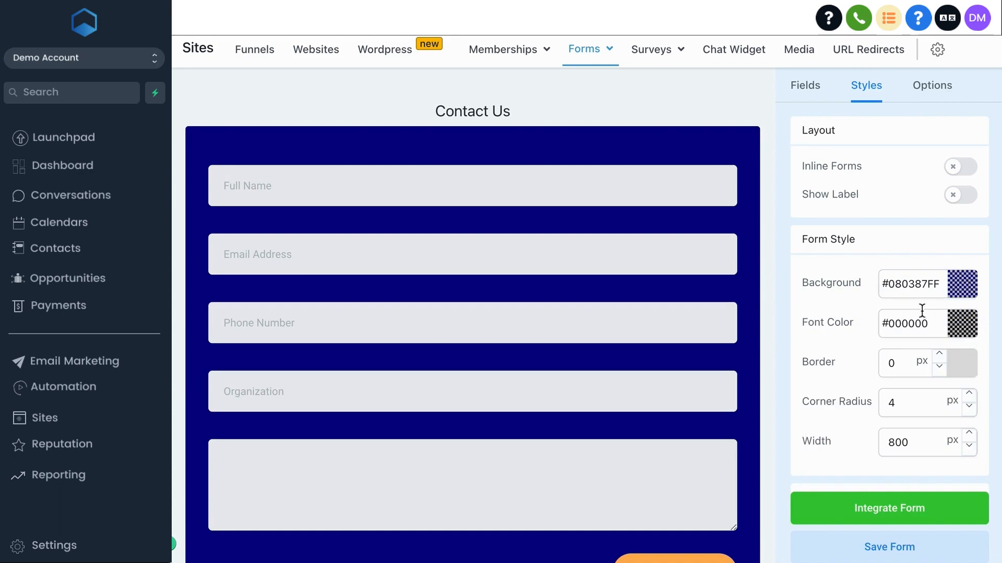
- Set the contact form's border to 6 px and toggle the Inline Forms layout on and back off
{"action": "left_click", "coordinate": [939, 354]}
{"action": "left_click", "coordinate": [939, 355]}
{"action": "left_click", "coordinate": [939, 355]}
{"action": "left_click", "coordinate": [939, 355]}
{"action": "left_click", "coordinate": [940, 355]}
{"action": "left_click", "coordinate": [939, 355]}
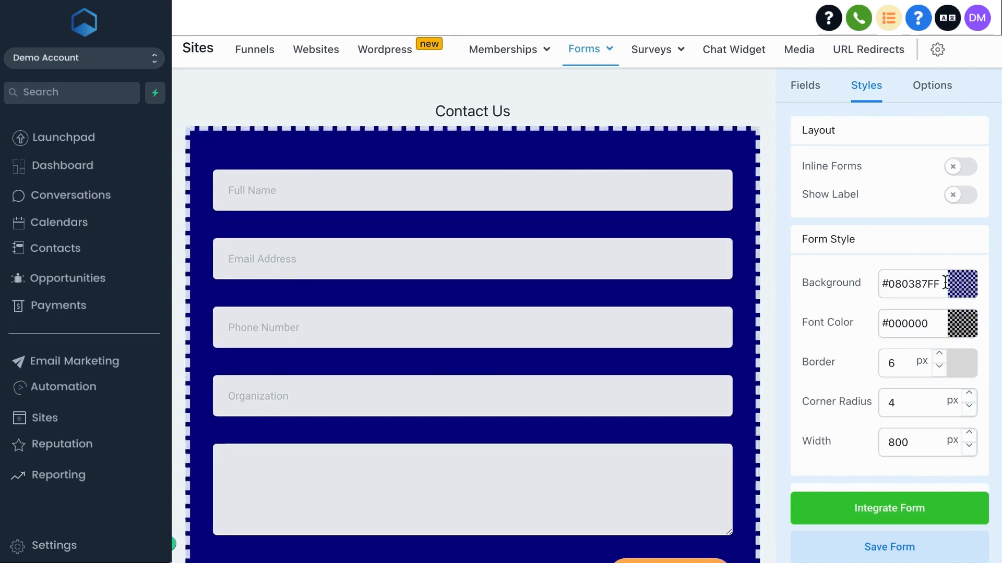
{"action": "left_click", "coordinate": [960, 167]}
{"action": "left_click", "coordinate": [962, 170]}
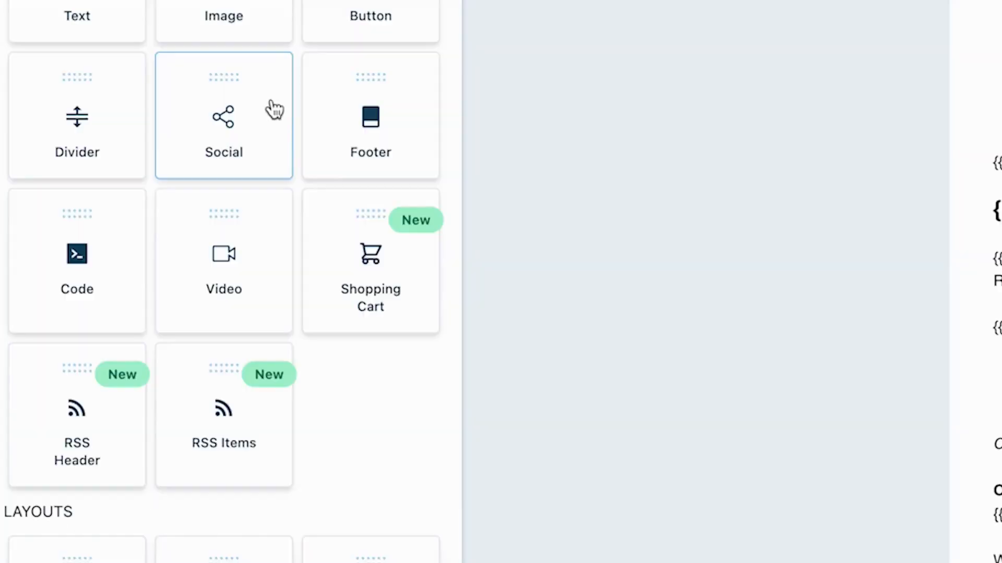
- Insert a Social element into the demo email between the RSS items and the lower divider, and finish editing it
{"action": "left_click_drag", "start_coordinate": [136, 205], "coordinate": [250, 218]}
{"action": "left_click_drag", "start_coordinate": [511, 136], "coordinate": [495, 349]}
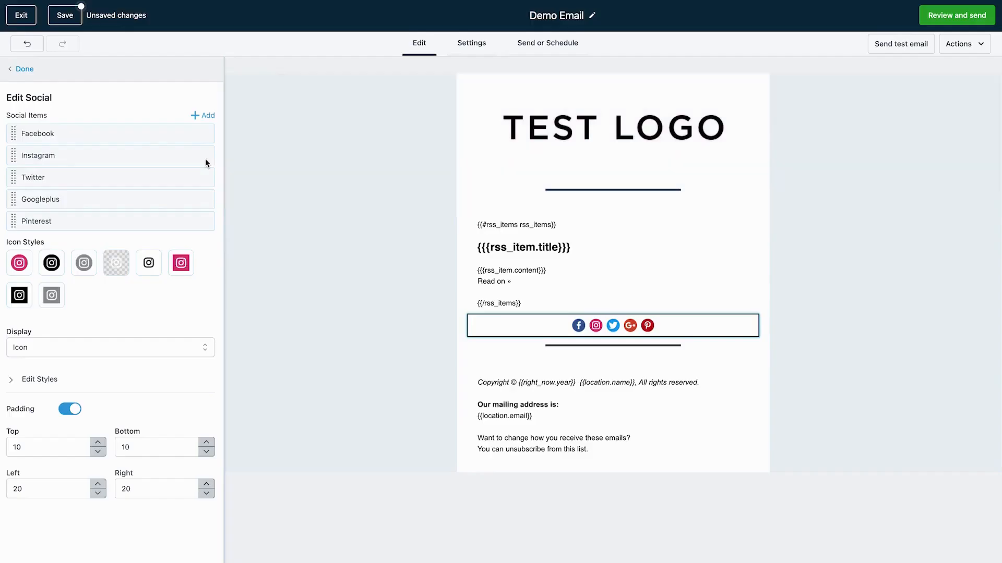
{"action": "left_click", "coordinate": [26, 71]}
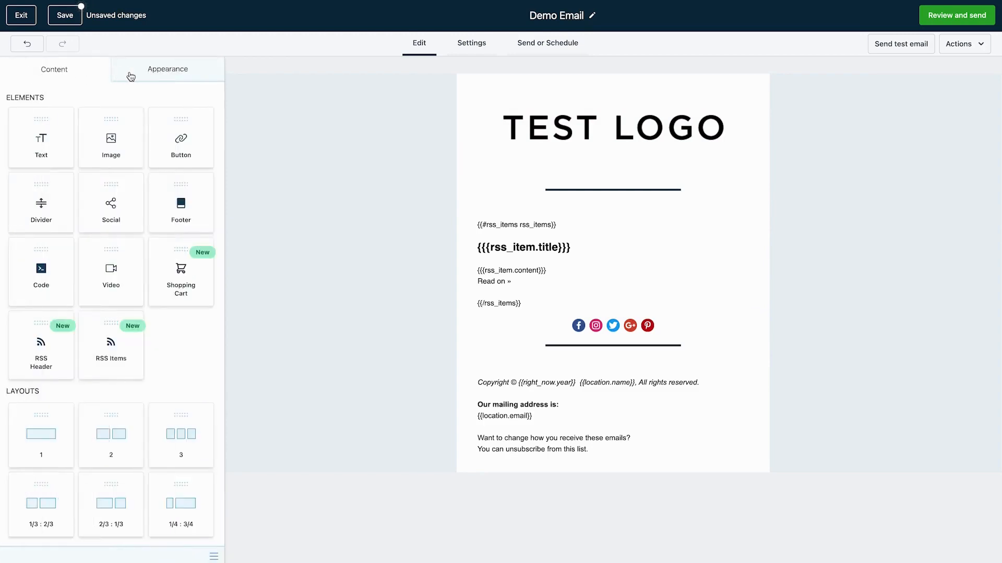
- Set the email template's body colour to light blue
{"action": "left_click", "coordinate": [131, 78]}
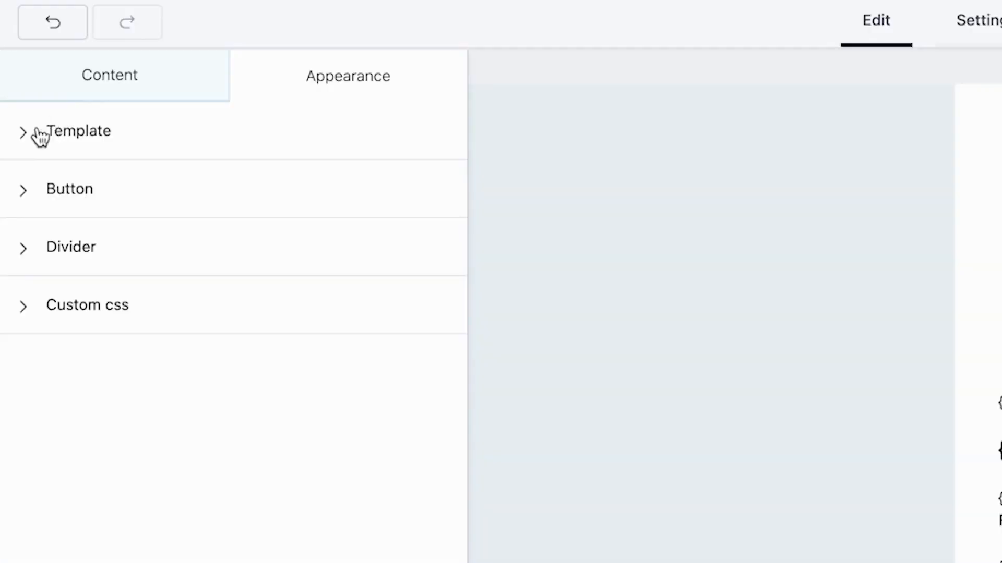
{"action": "left_click", "coordinate": [15, 97]}
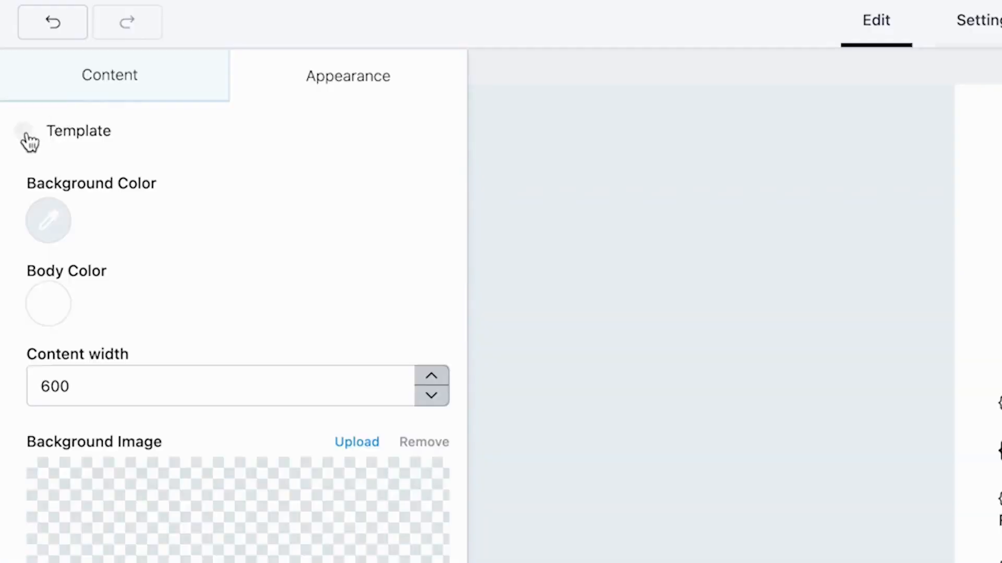
{"action": "left_click", "coordinate": [49, 305]}
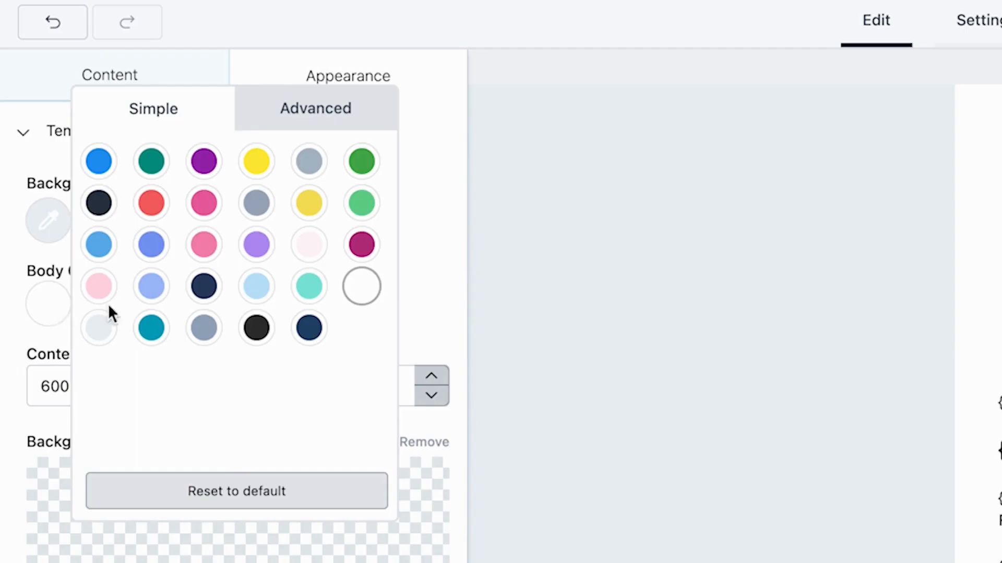
{"action": "left_click", "coordinate": [256, 288]}
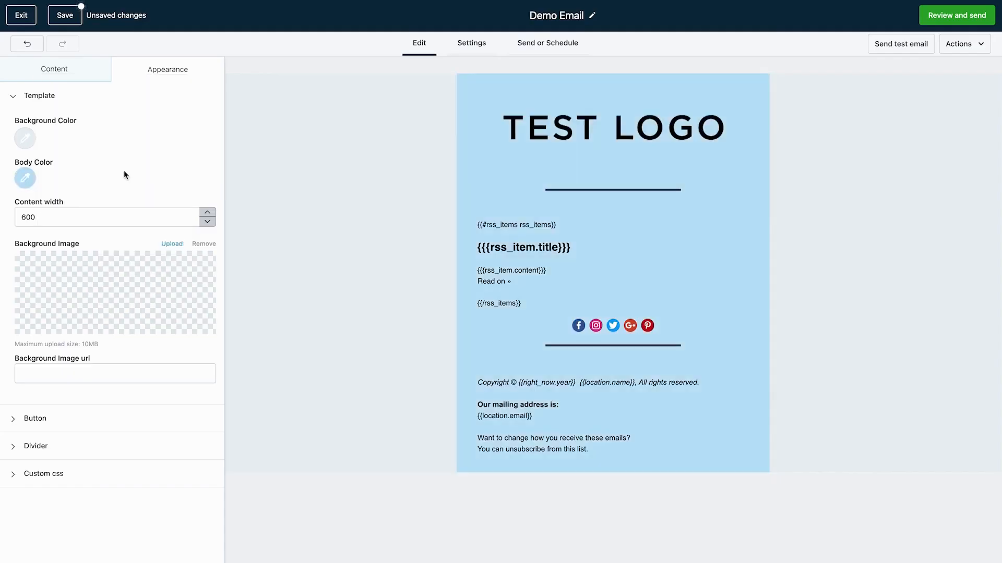
- Set the email template's body colour back to white and return to the content elements
{"action": "left_click", "coordinate": [30, 178]}
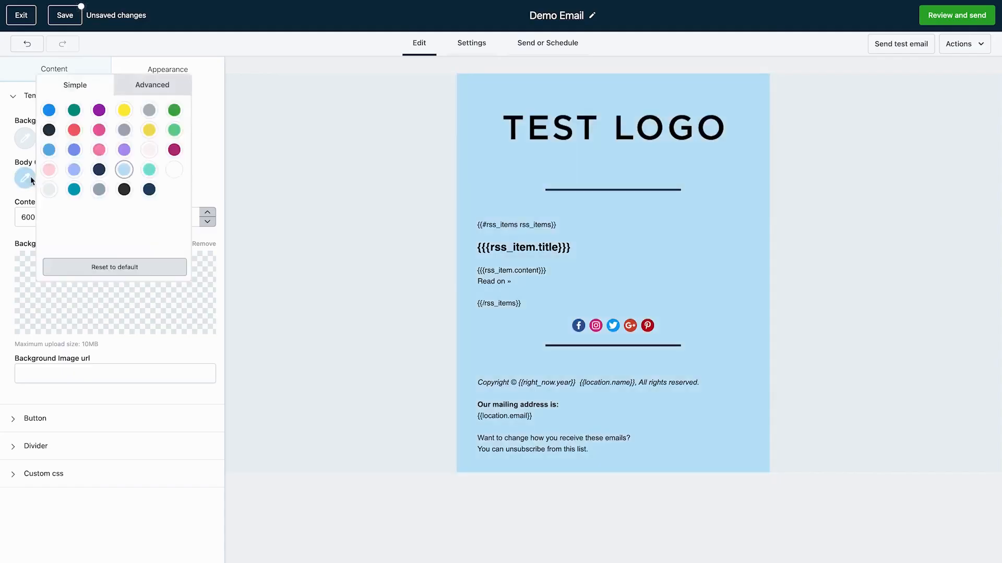
{"action": "left_click", "coordinate": [172, 172]}
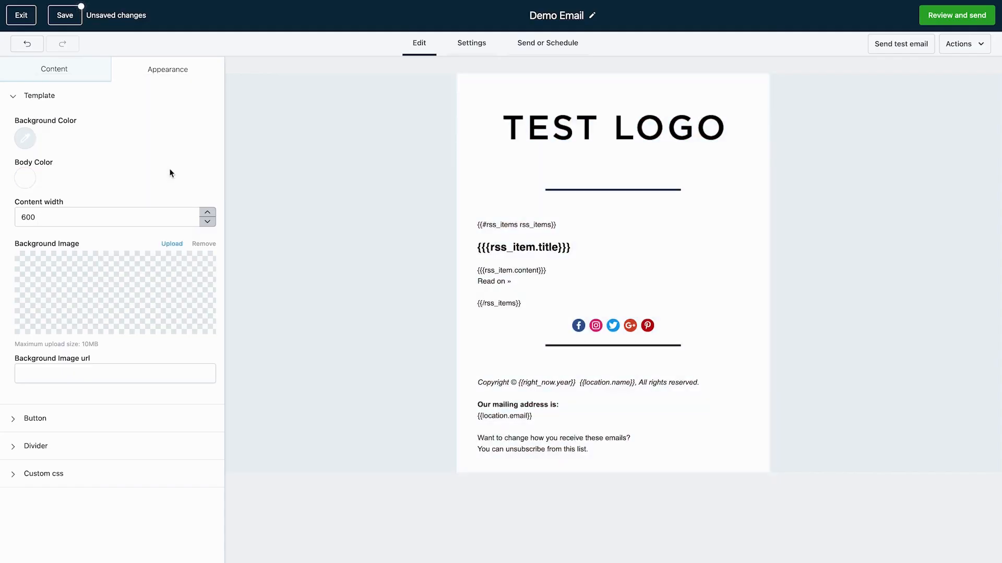
{"action": "left_click", "coordinate": [16, 98]}
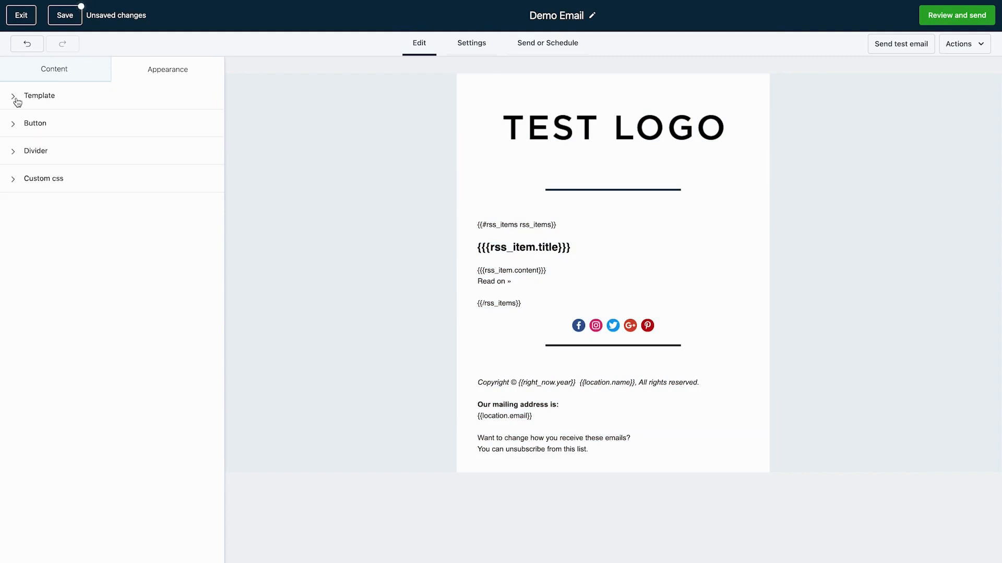
{"action": "left_click", "coordinate": [52, 79]}
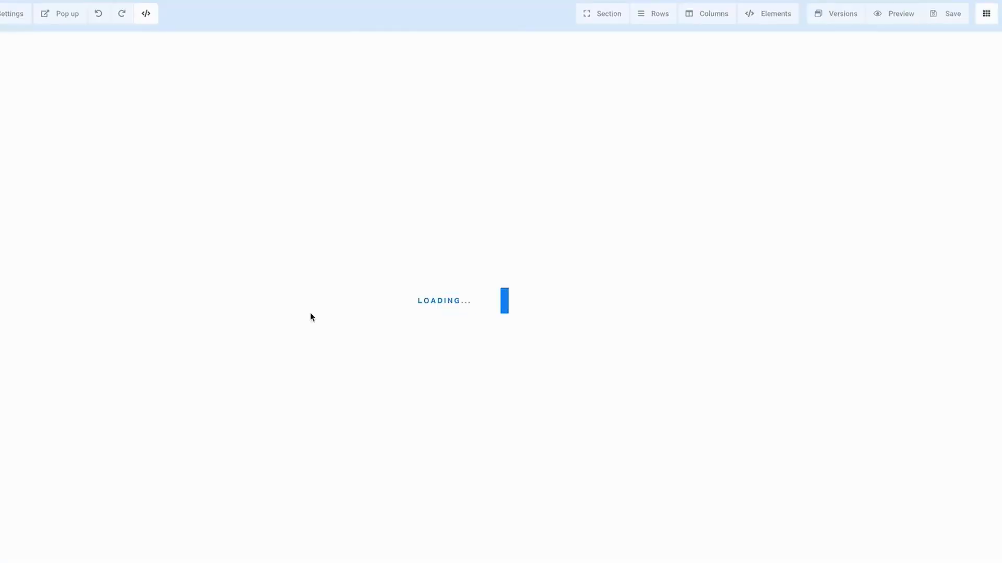
- Build a full-width section on the blank page with a one-column row containing a sub-headline
{"action": "left_click", "coordinate": [836, 63]}
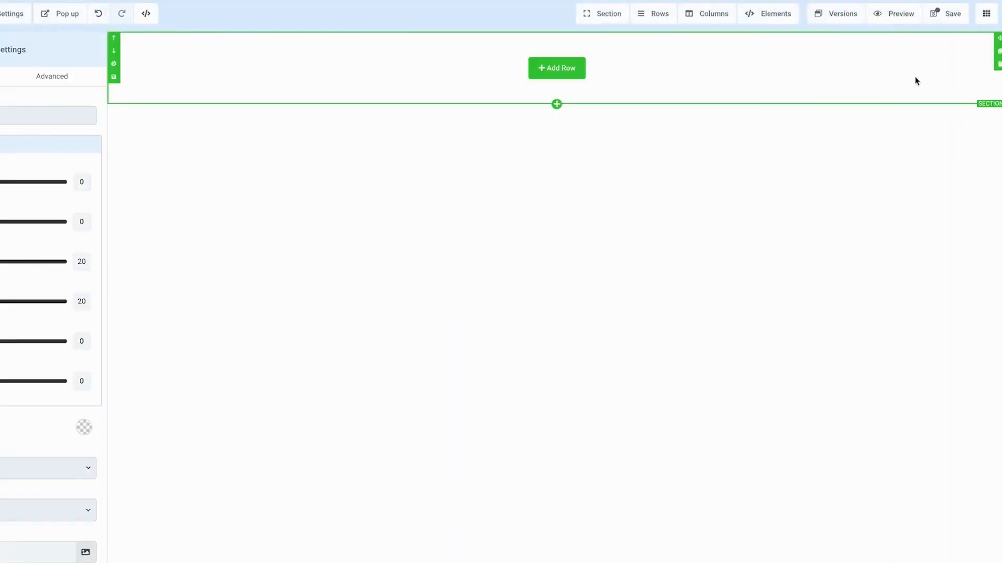
{"action": "left_click", "coordinate": [582, 76]}
{"action": "left_click", "coordinate": [893, 110]}
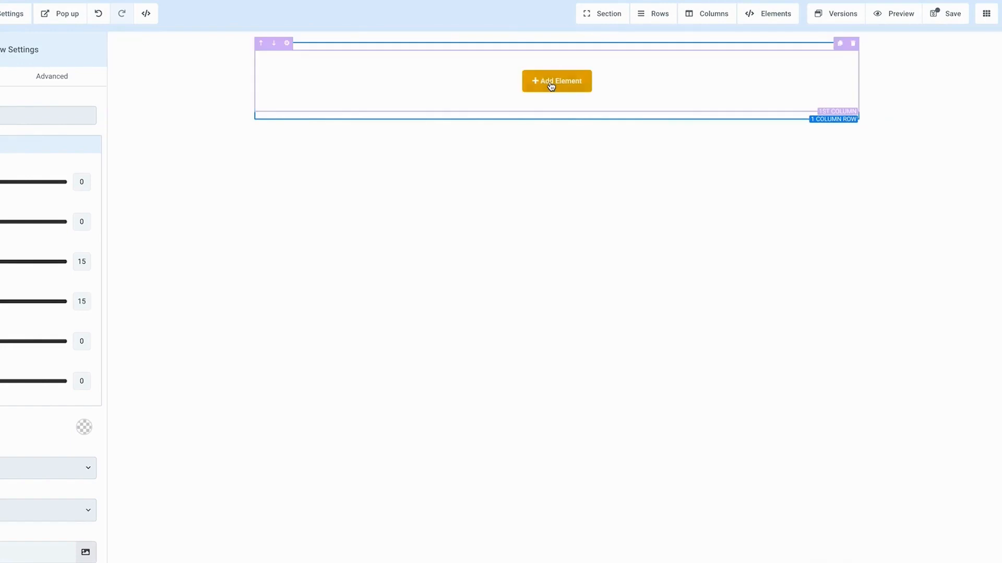
{"action": "left_click", "coordinate": [554, 83]}
{"action": "left_click_drag", "start_coordinate": [809, 224], "coordinate": [179, 172]}
- Add a one-column row below the sub-headline and place an image element in it
{"action": "left_click", "coordinate": [521, 154]}
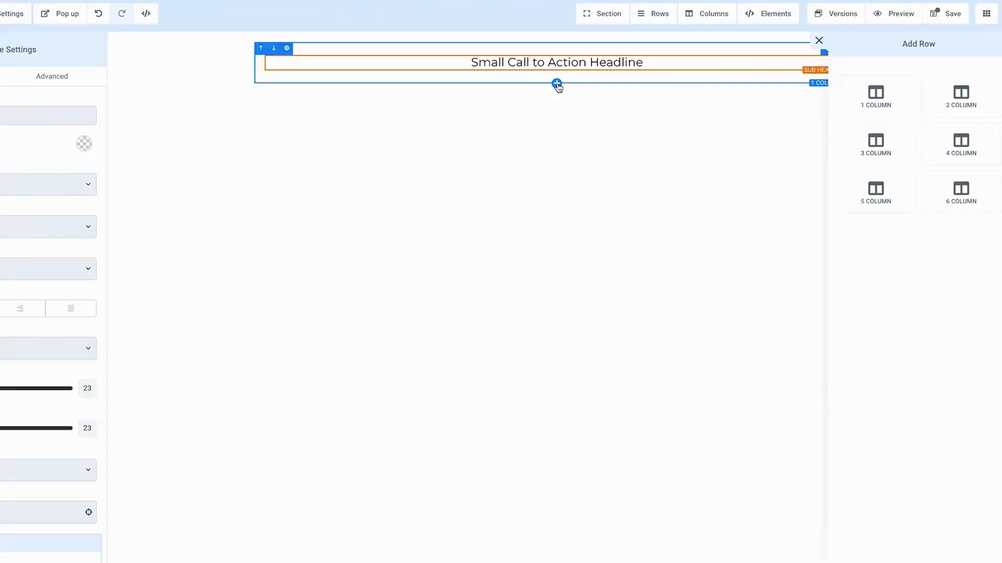
{"action": "left_click", "coordinate": [885, 111]}
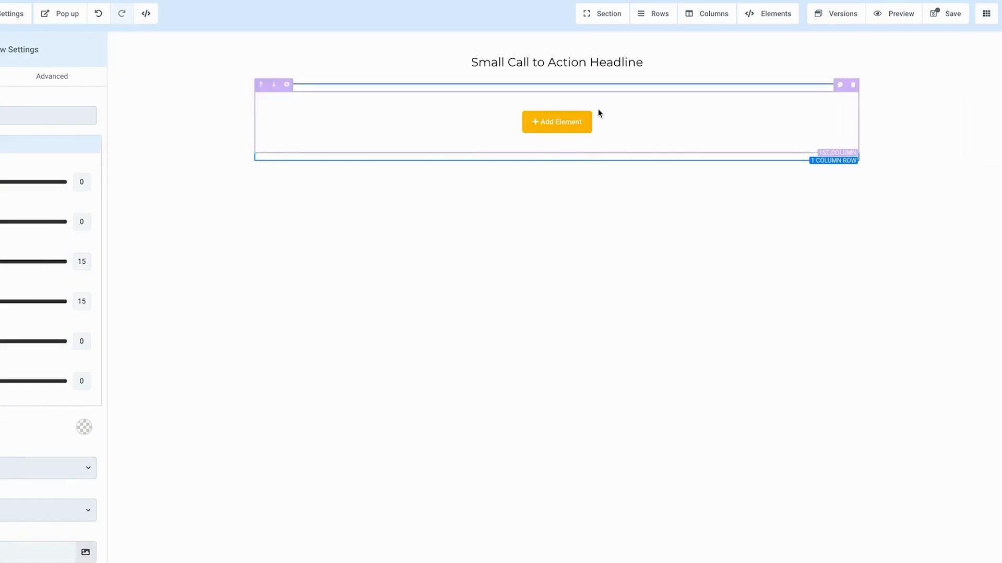
{"action": "left_click", "coordinate": [556, 121]}
{"action": "left_click_drag", "start_coordinate": [917, 320], "coordinate": [699, 199]}
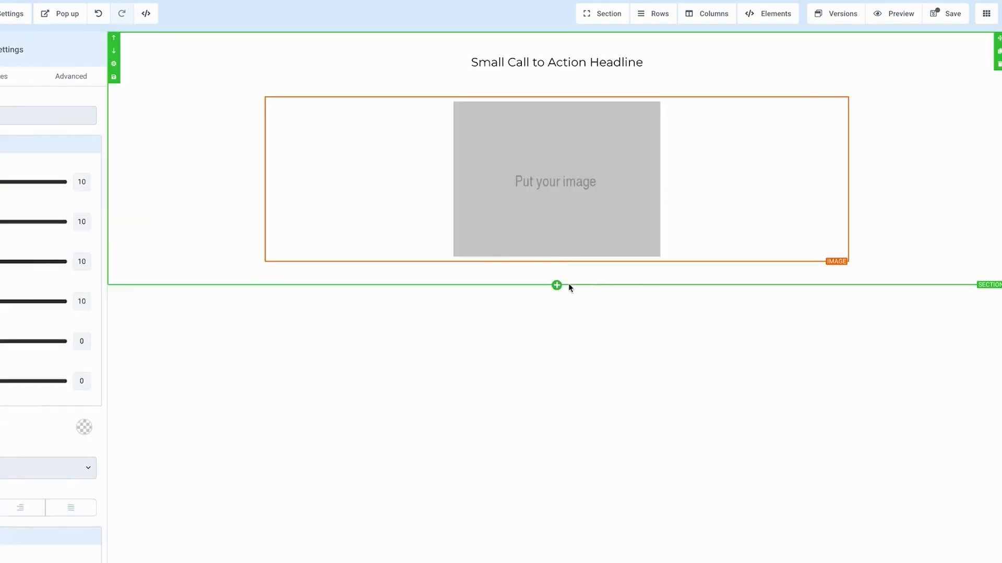
- Add a narrower section below the image with a one-column row containing a button
{"action": "left_click", "coordinate": [557, 285]}
{"action": "left_click", "coordinate": [842, 124]}
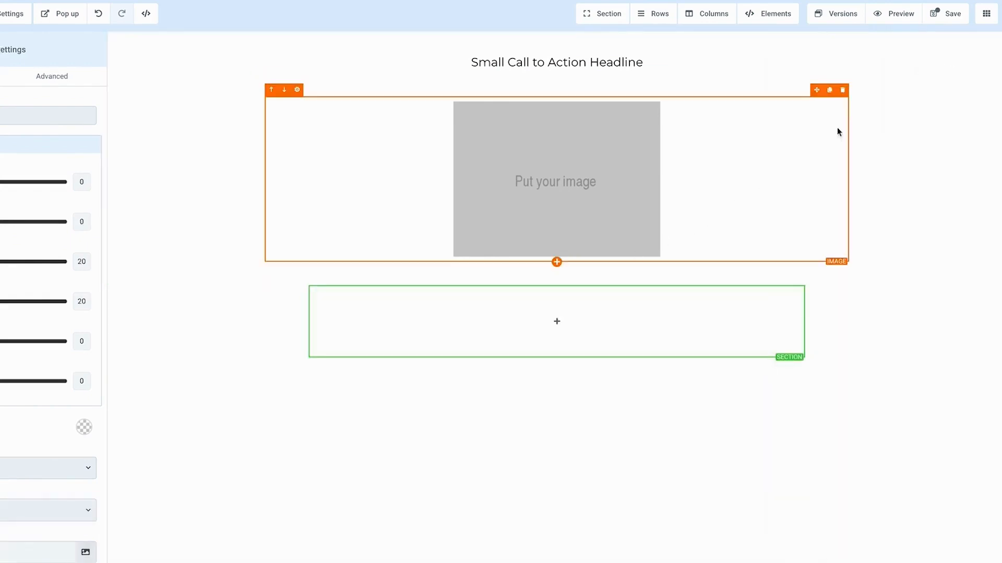
{"action": "left_click", "coordinate": [562, 322]}
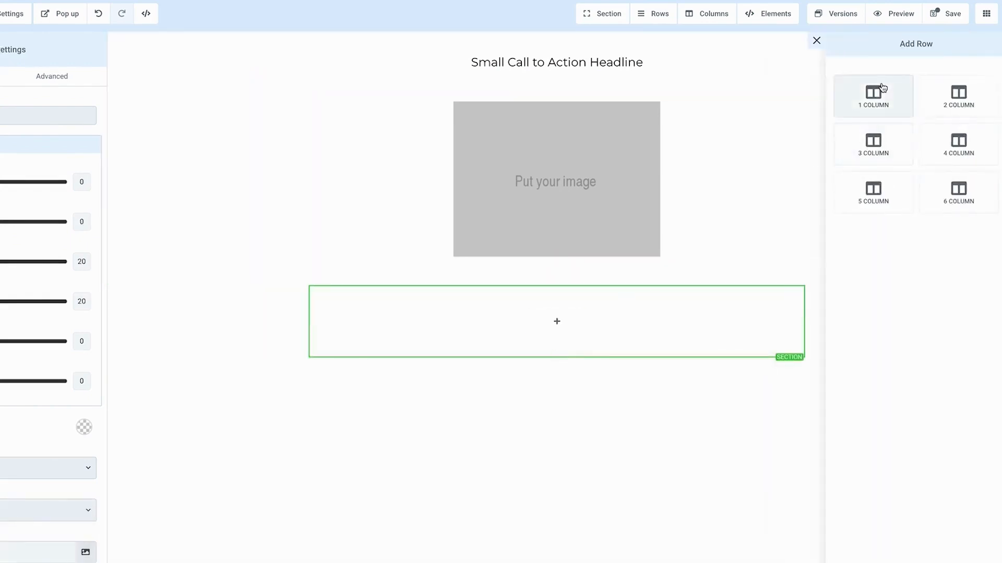
{"action": "left_click", "coordinate": [873, 94]}
{"action": "left_click", "coordinate": [555, 334]}
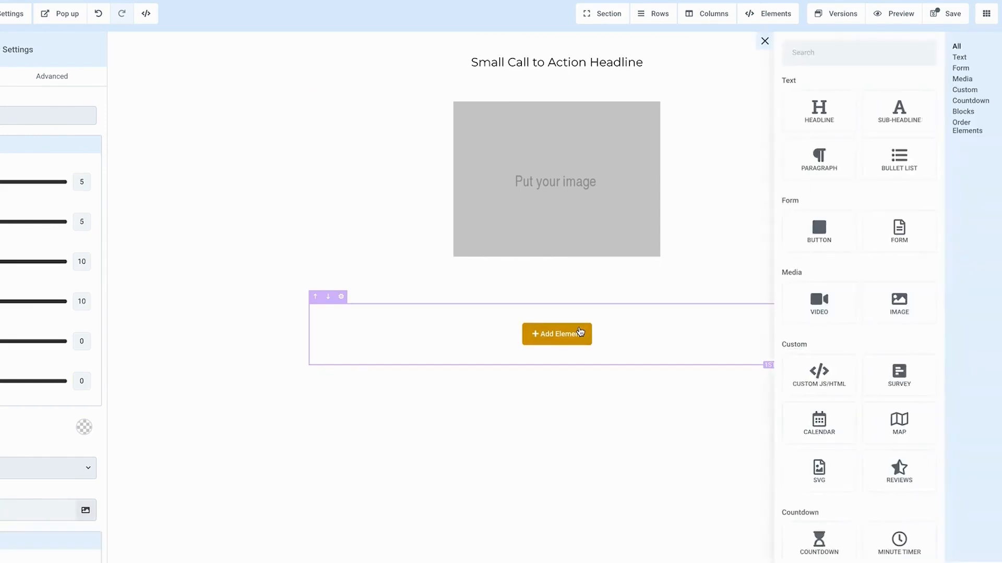
{"action": "left_click_drag", "start_coordinate": [832, 230], "coordinate": [571, 351]}
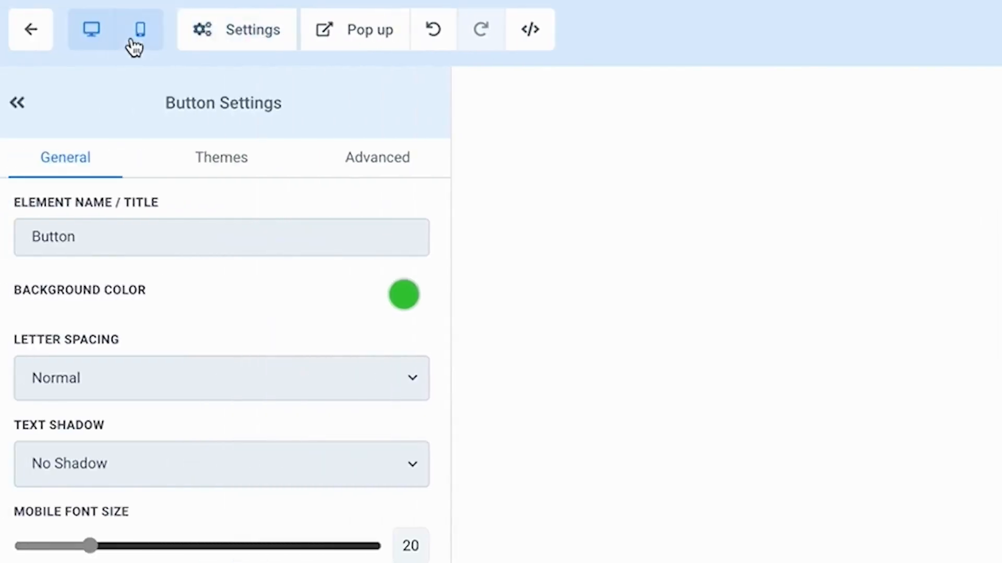
- Compare the page's mobile and desktop layouts, returning to the desktop view
{"action": "left_click", "coordinate": [134, 46]}
{"action": "left_click", "coordinate": [96, 45]}
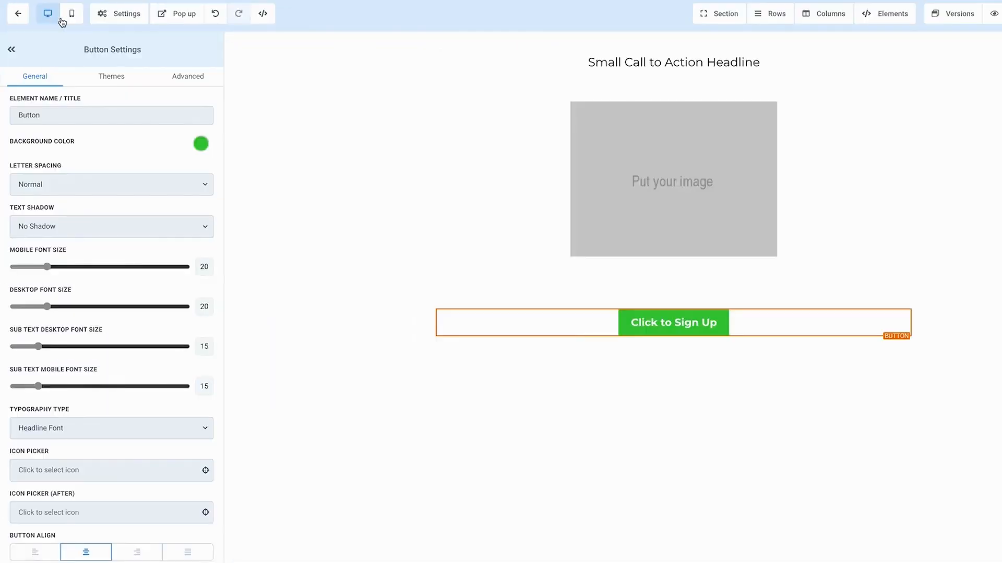
{"action": "left_click", "coordinate": [70, 15]}
{"action": "left_click", "coordinate": [57, 20]}
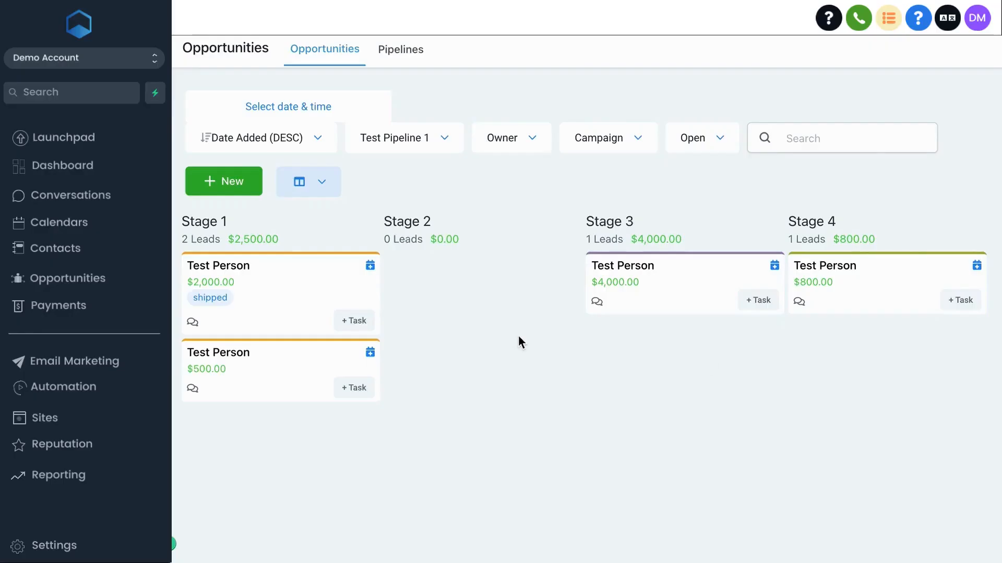
- Move the $500.00 opportunity from Stage 1 to Stage 4 of Test Pipeline 1
{"action": "left_click_drag", "start_coordinate": [305, 366], "coordinate": [883, 355]}
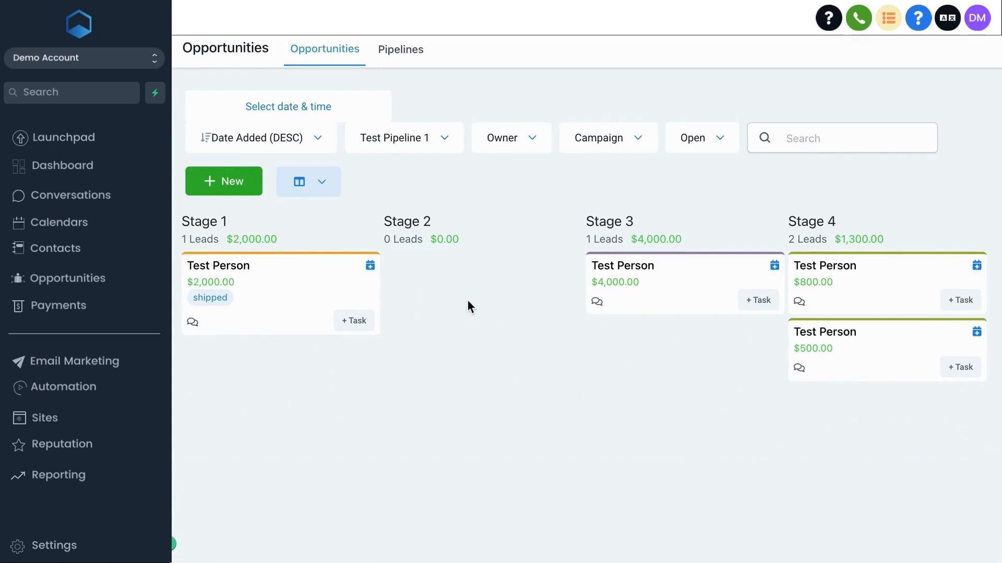
- Check the pipeline, owner, campaign and status filter options available for the opportunities board
{"action": "left_click", "coordinate": [446, 142]}
{"action": "left_click", "coordinate": [533, 141]}
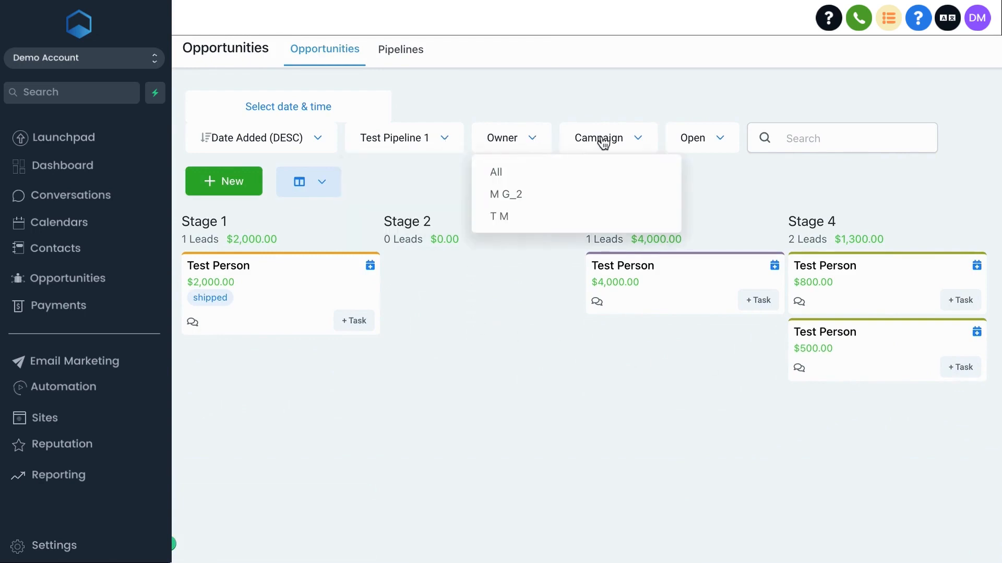
{"action": "left_click", "coordinate": [637, 142]}
{"action": "left_click", "coordinate": [683, 141]}
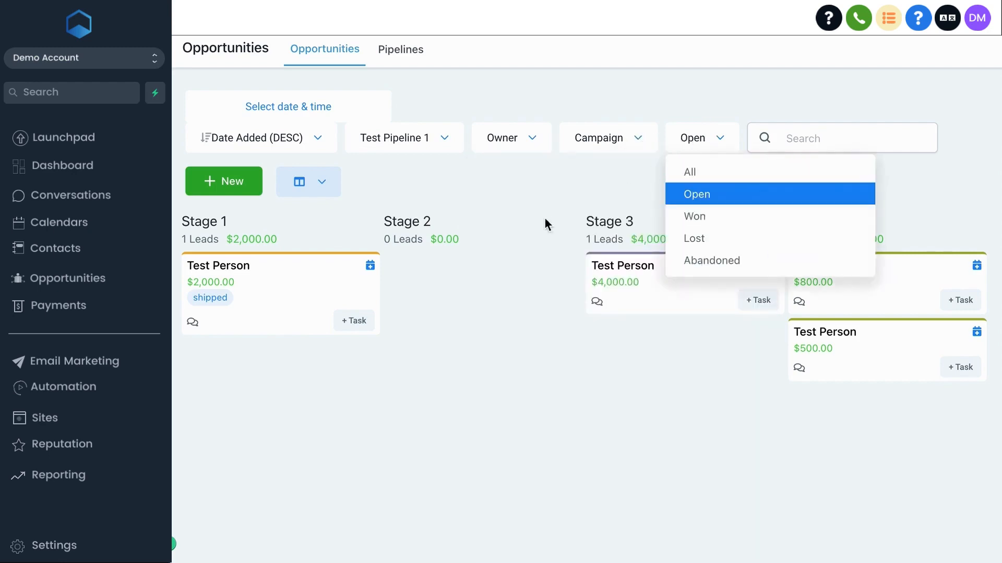
{"action": "left_click", "coordinate": [487, 192]}
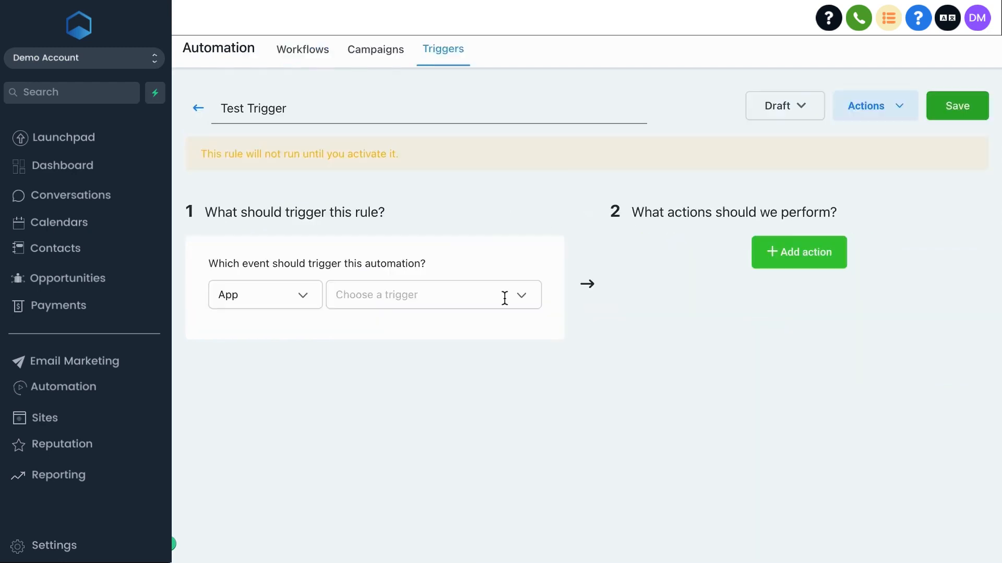
- Set Test Trigger to run on Added To Campaign, filtered to contacts that have the confirmed tag
{"action": "left_click", "coordinate": [503, 295]}
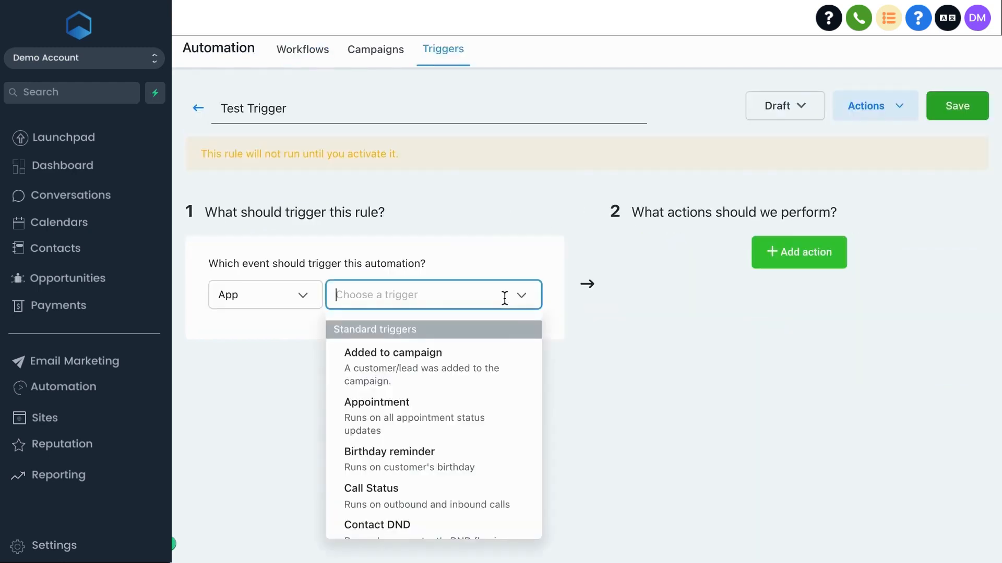
{"action": "left_click", "coordinate": [478, 351]}
{"action": "left_click", "coordinate": [247, 340]}
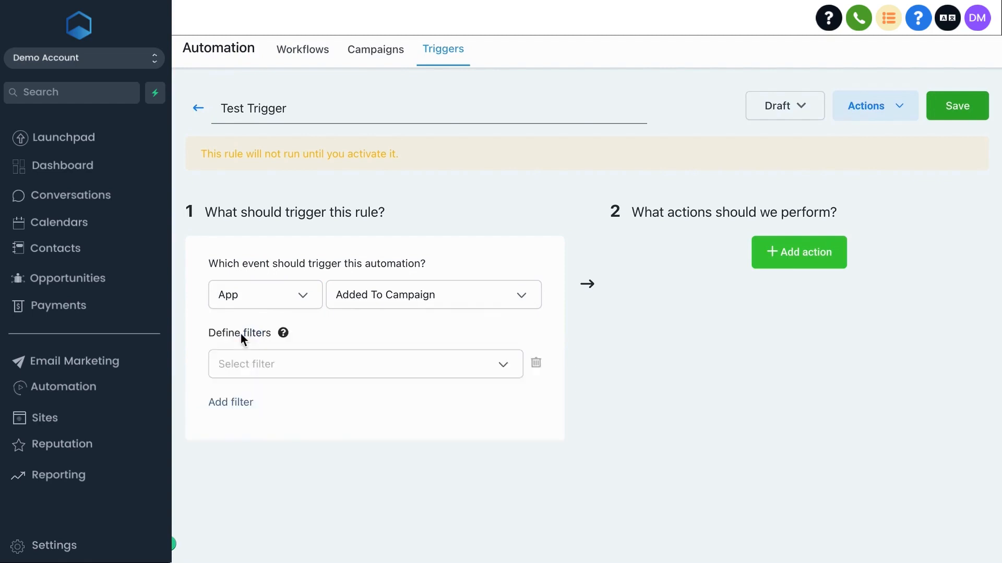
{"action": "left_click", "coordinate": [271, 360]}
{"action": "left_click", "coordinate": [290, 227]}
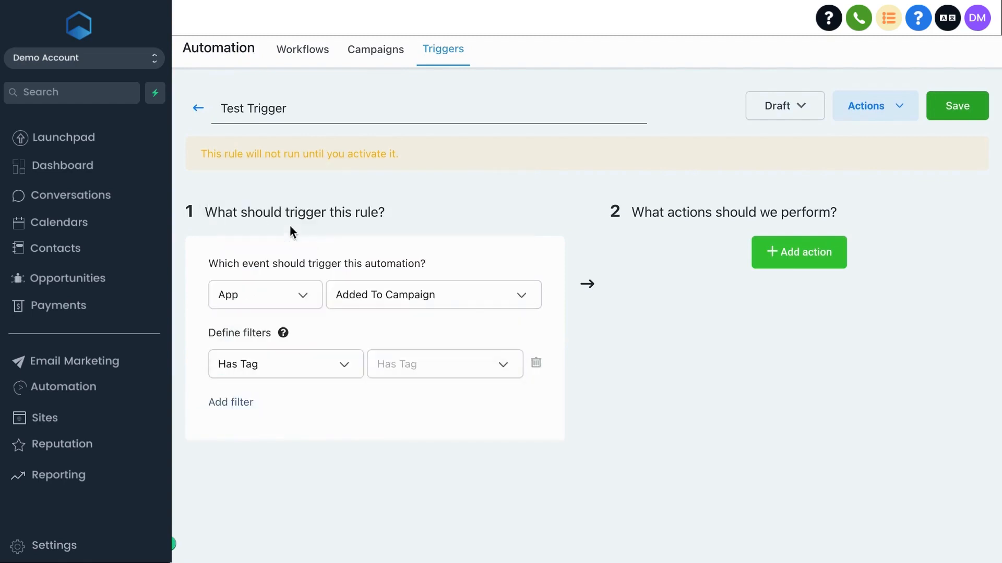
{"action": "left_click", "coordinate": [457, 356]}
{"action": "left_click", "coordinate": [459, 421]}
- Add an Add Contact Tag action to Test Trigger with the tag Lead
{"action": "left_click", "coordinate": [801, 270]}
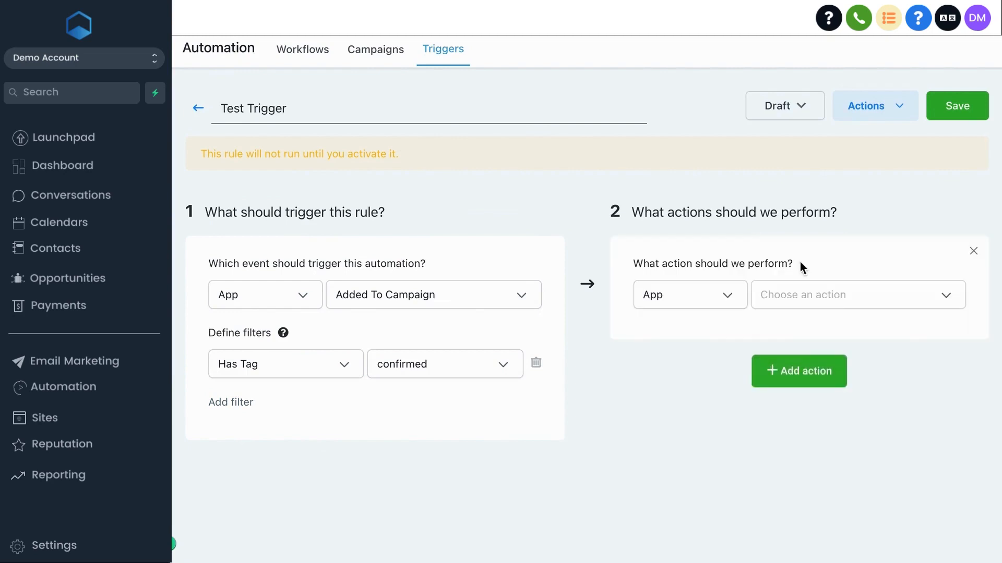
{"action": "left_click", "coordinate": [829, 295]}
{"action": "left_click", "coordinate": [825, 370]}
{"action": "left_click", "coordinate": [775, 356]}
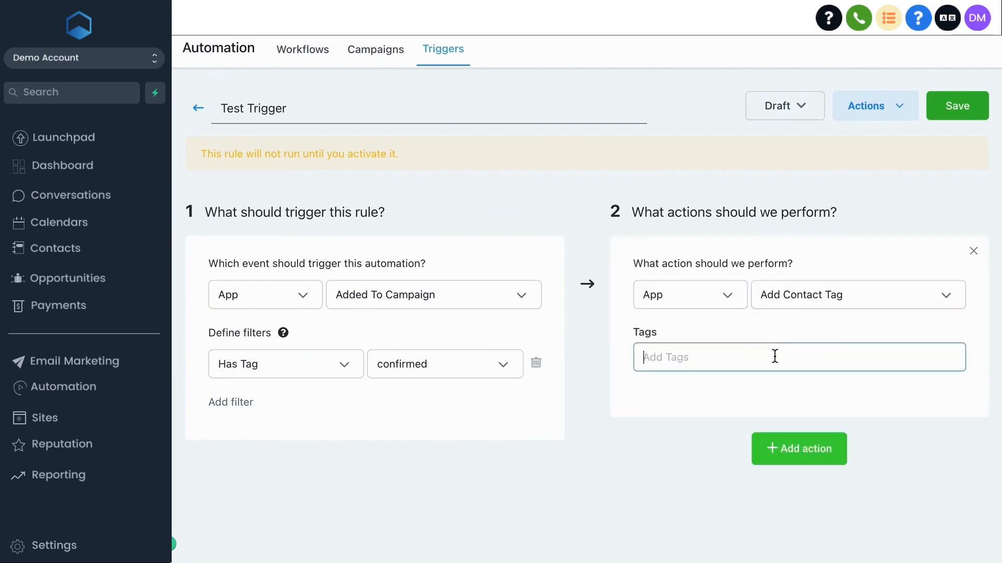
{"action": "type", "text": "Lead"}
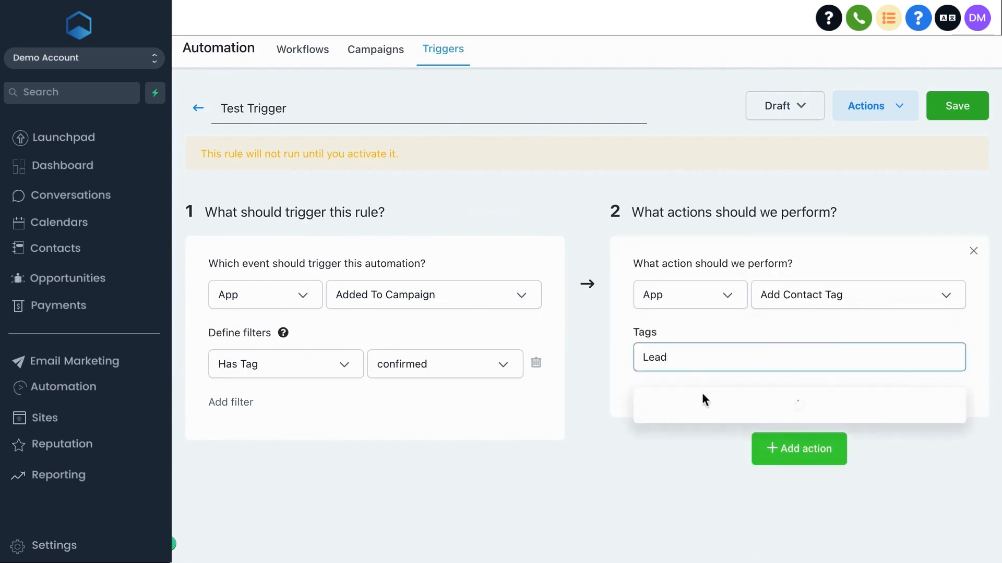
{"action": "left_click", "coordinate": [710, 417]}
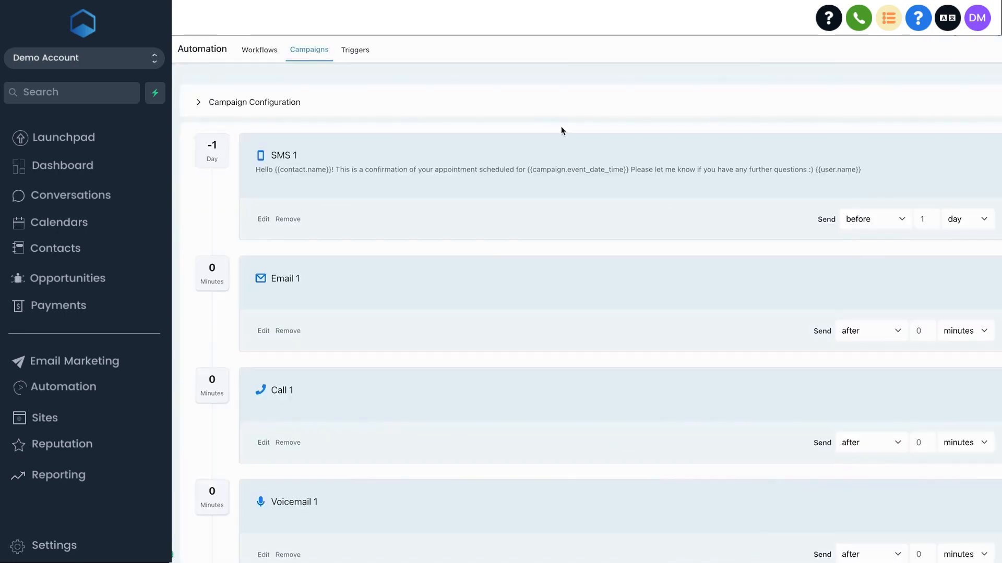
- Review the SMS 1 message in the campaign and look through the campaign's other steps
{"action": "left_click", "coordinate": [263, 220]}
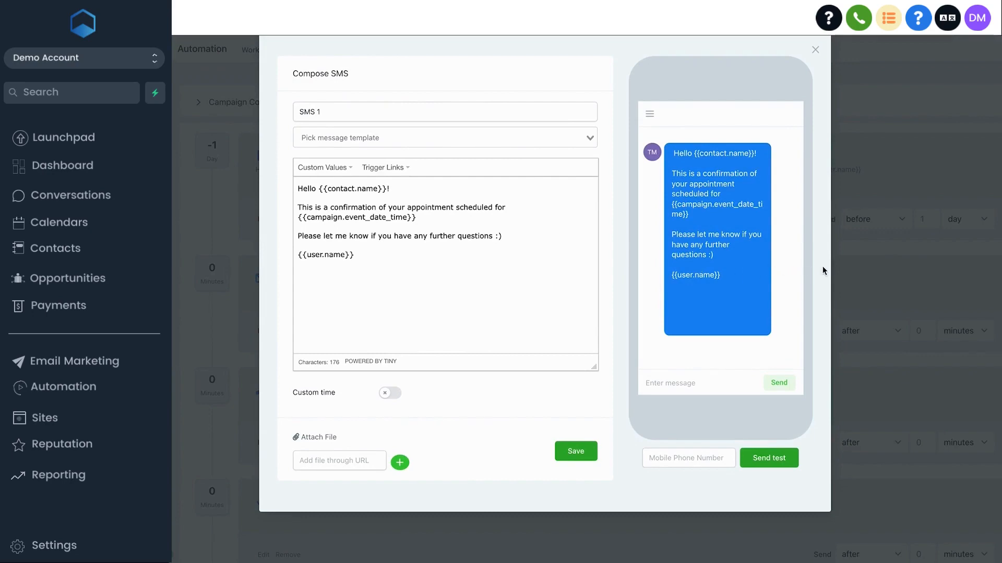
{"action": "left_click", "coordinate": [816, 50]}
{"action": "scroll", "coordinate": [419, 303], "scroll_direction": "down", "scroll_amount": 3}
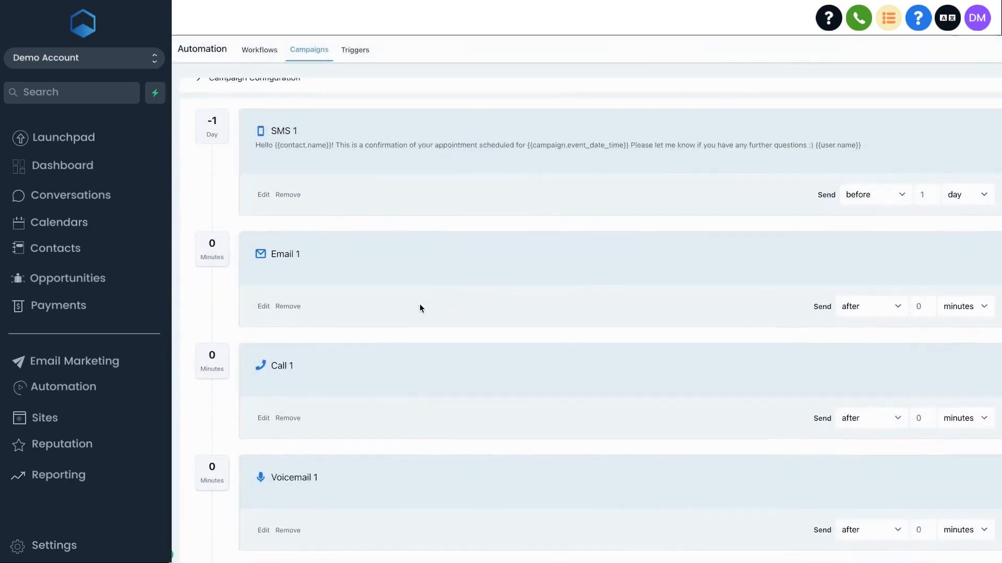
{"action": "scroll", "coordinate": [419, 304], "scroll_direction": "down", "scroll_amount": 3}
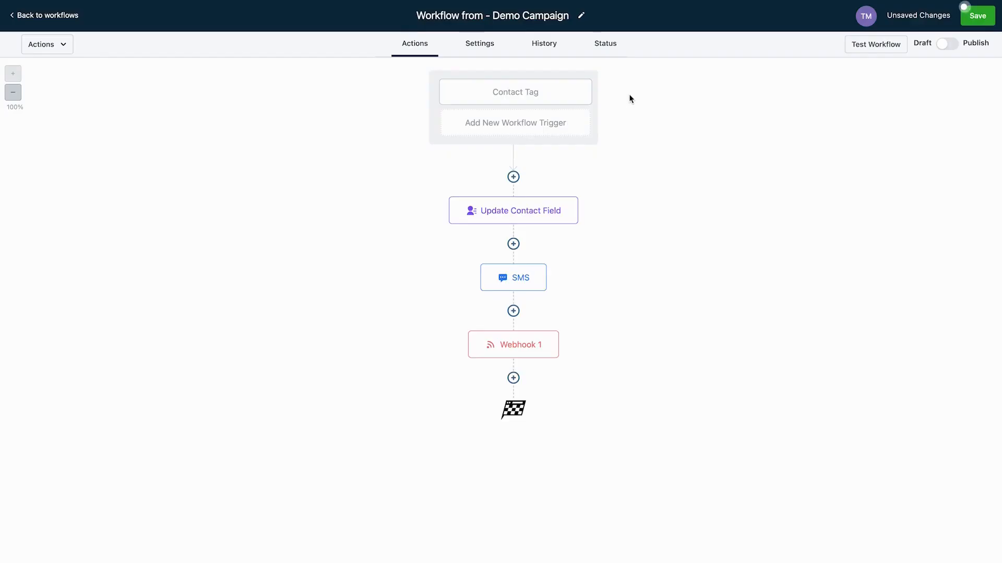
- Add a Remove Contact Tag action for the confirmed tag after Webhook 1 at the end of the workflow
{"action": "left_click", "coordinate": [514, 378]}
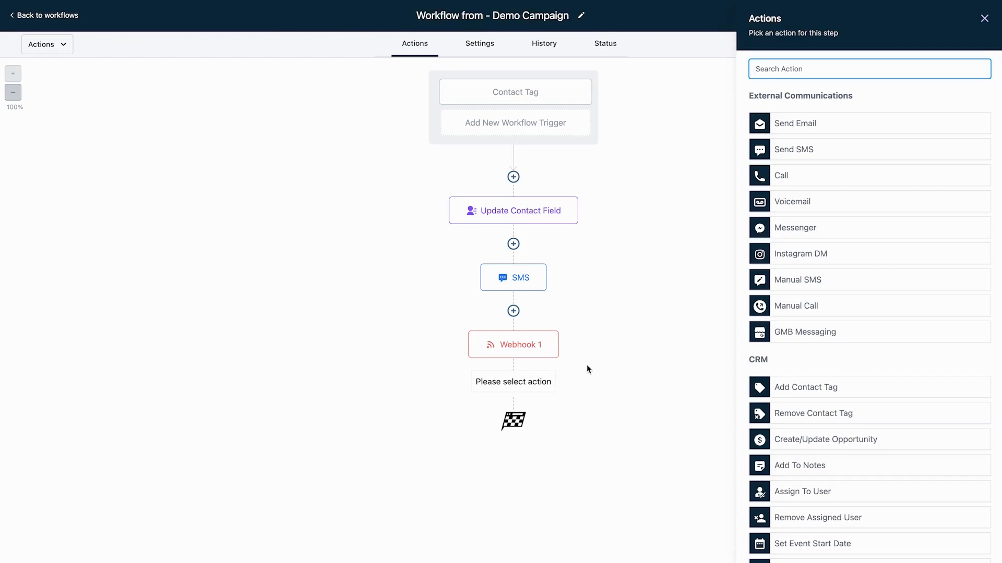
{"action": "left_click", "coordinate": [835, 416]}
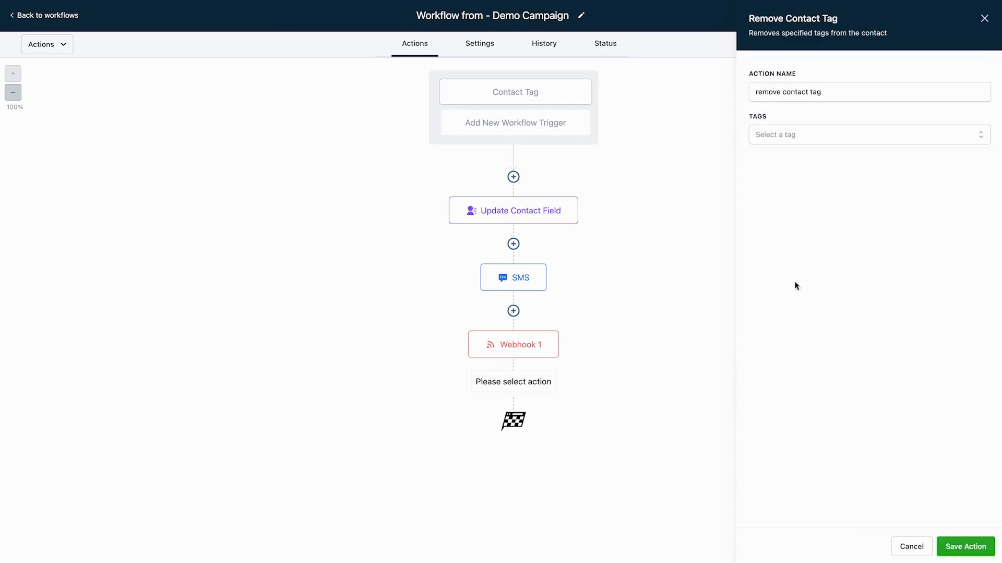
{"action": "left_click", "coordinate": [811, 137]}
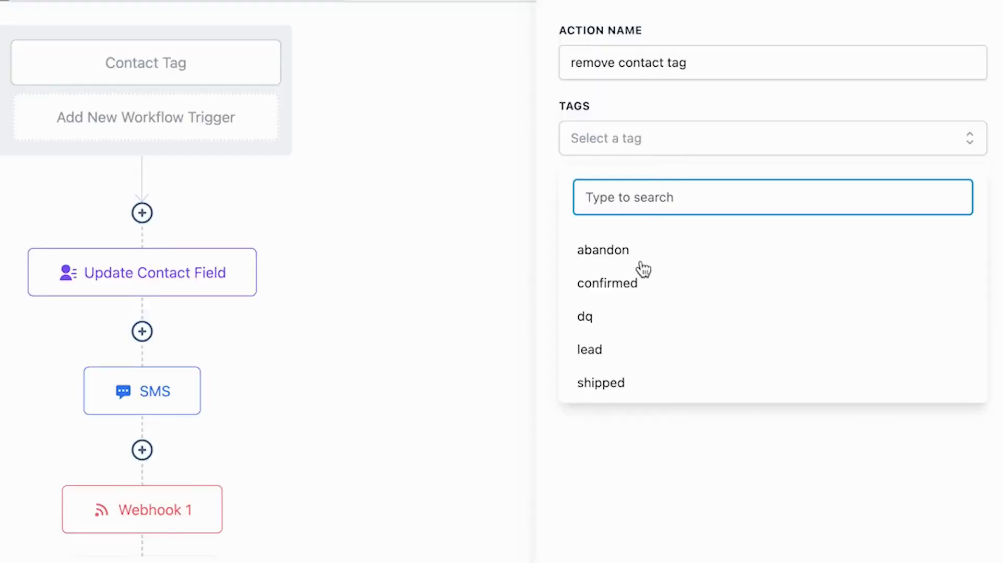
{"action": "left_click", "coordinate": [638, 286]}
{"action": "left_click", "coordinate": [923, 539]}
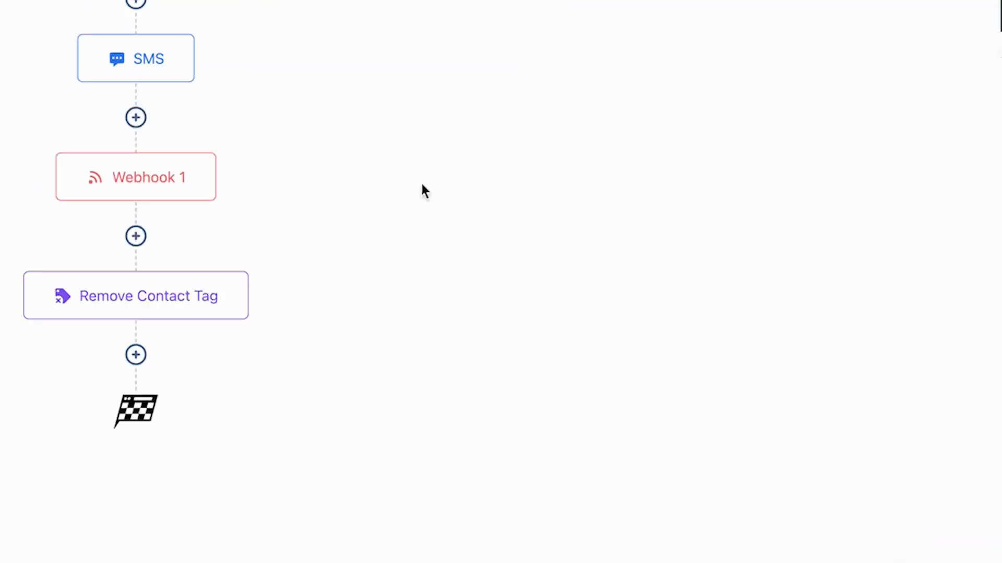
- Add a Call Status workflow trigger filtered to the call status canceled, and save it
{"action": "left_click", "coordinate": [550, 158]}
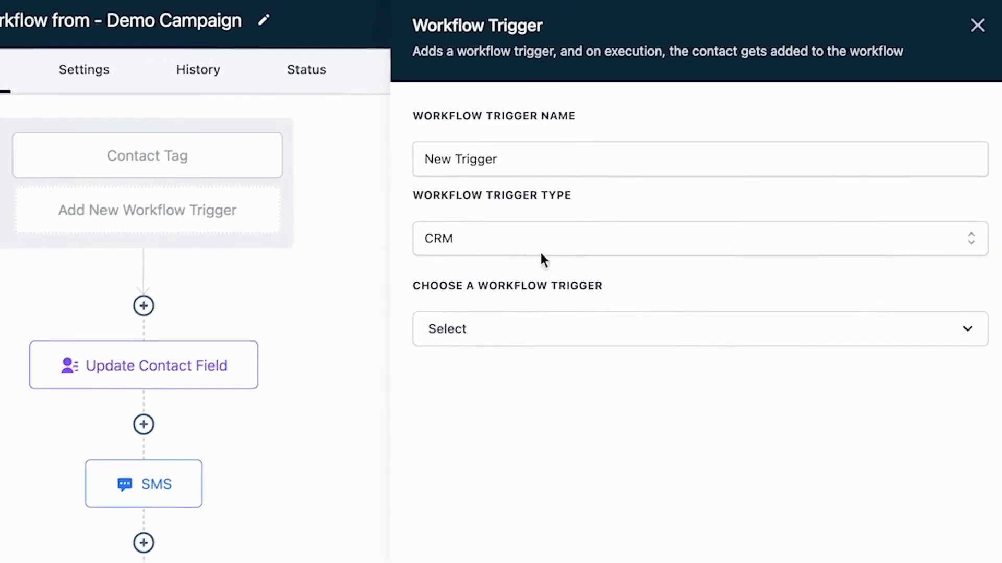
{"action": "left_click", "coordinate": [667, 335]}
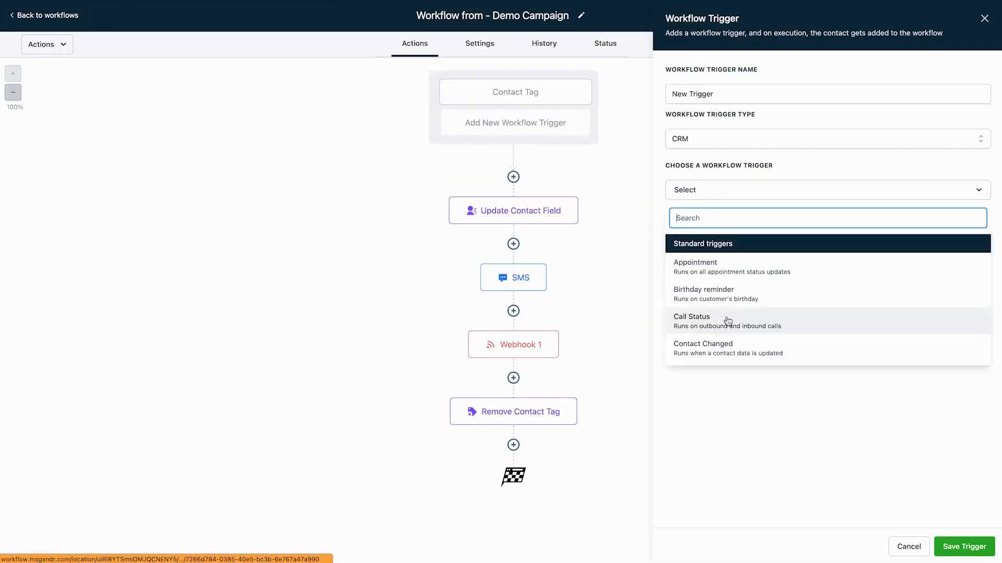
{"action": "left_click", "coordinate": [522, 556]}
{"action": "left_click", "coordinate": [693, 224]}
{"action": "left_click", "coordinate": [695, 236]}
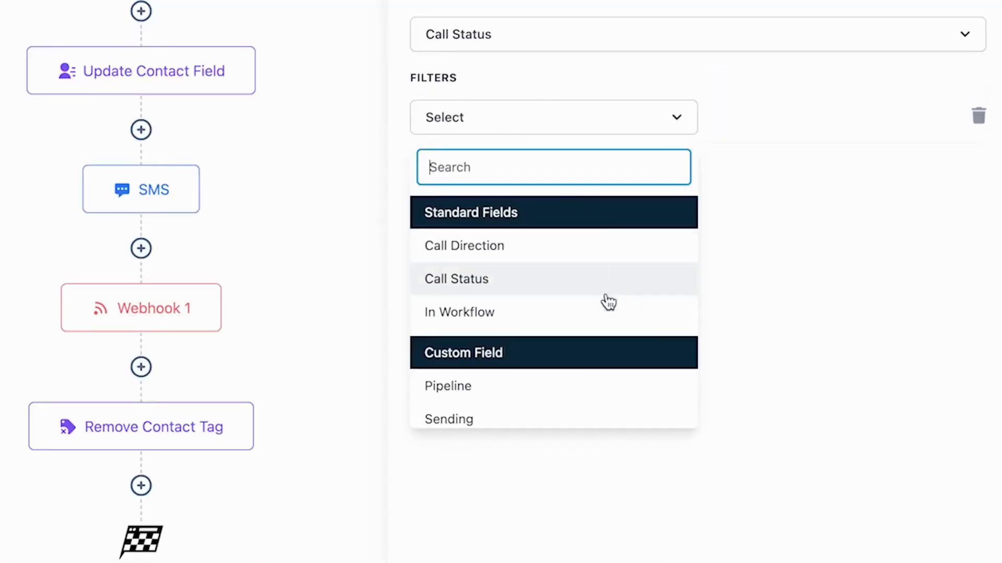
{"action": "left_click", "coordinate": [593, 291]}
{"action": "left_click", "coordinate": [877, 117]}
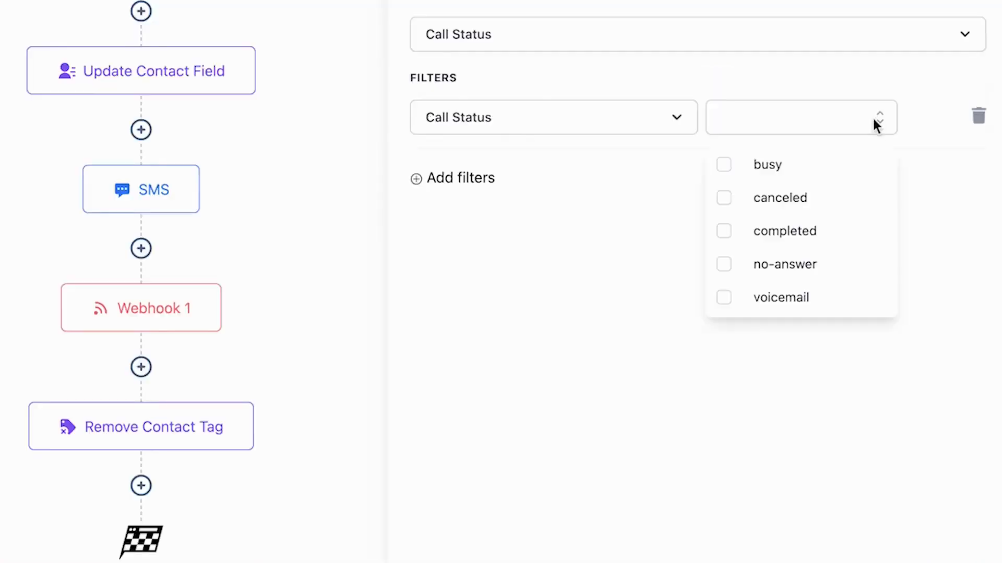
{"action": "left_click", "coordinate": [727, 198]}
{"action": "left_click", "coordinate": [962, 546]}
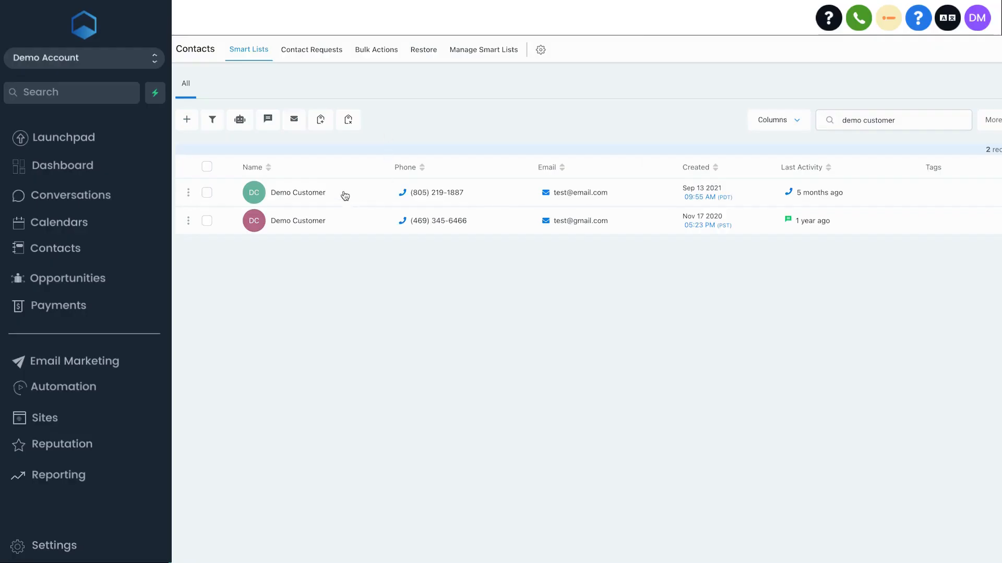
- Select the first matching contact in the contacts list
{"action": "left_click", "coordinate": [207, 193]}
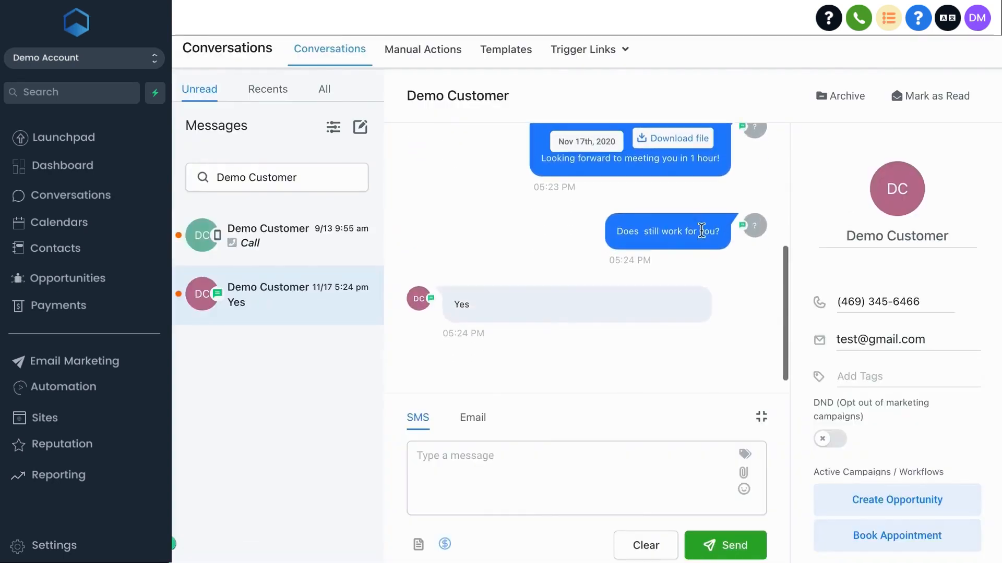
- Review the start of the customer's conversation and compare its email and SMS reply editors
{"action": "scroll", "coordinate": [701, 230], "scroll_direction": "up", "scroll_amount": 5}
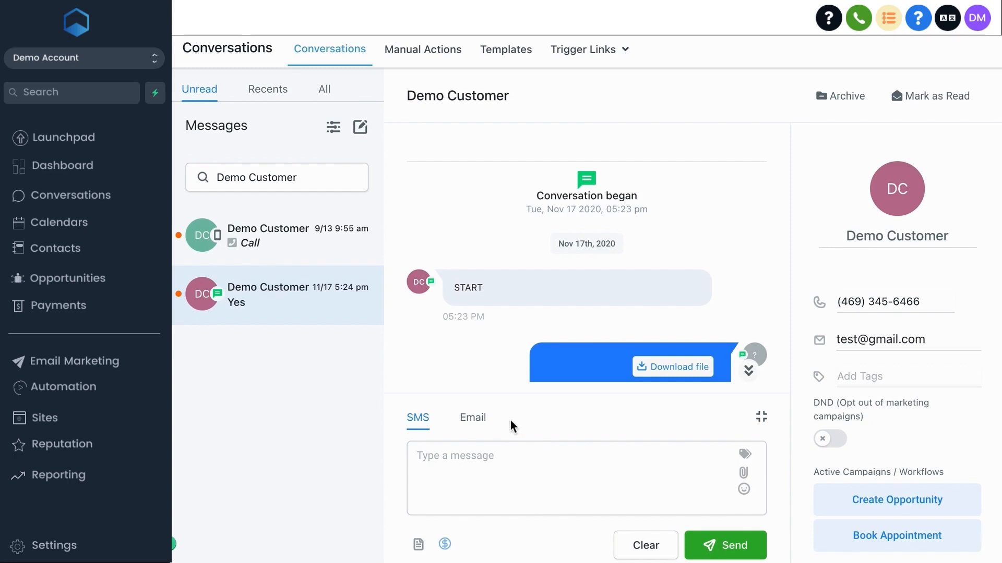
{"action": "left_click", "coordinate": [474, 421]}
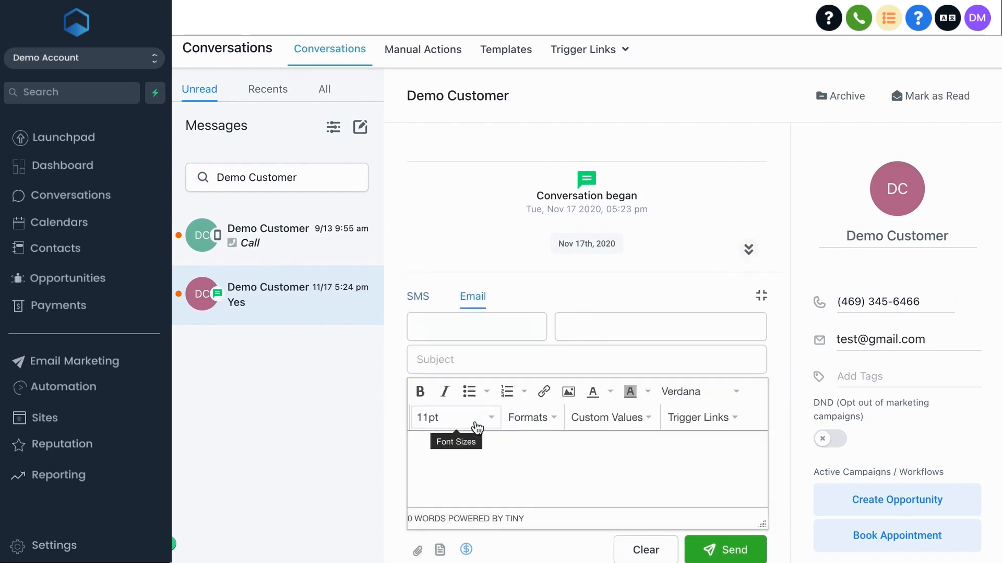
{"action": "left_click", "coordinate": [417, 298]}
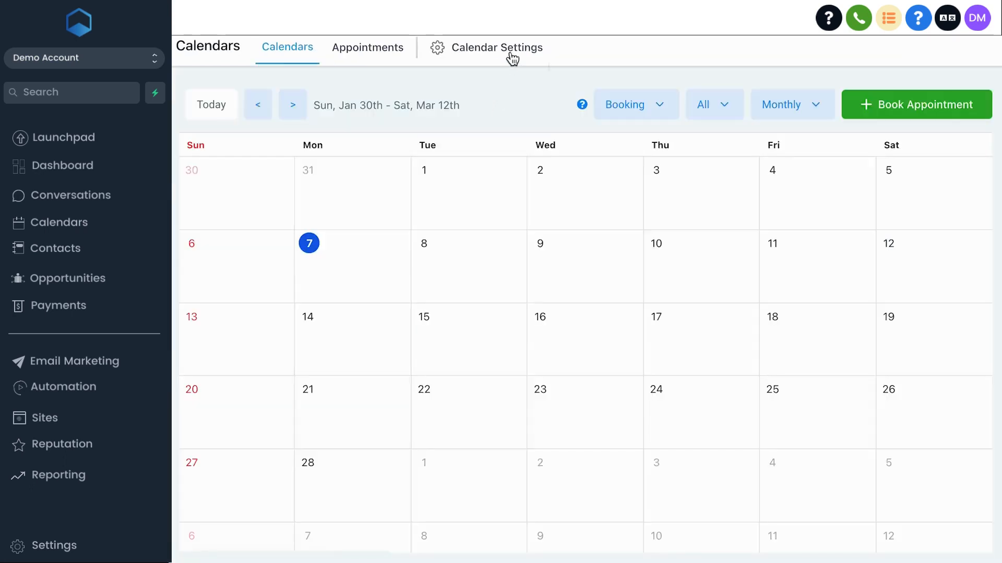
- Open the first Booking calendar's scheduling page from the calendar settings and pick 09:30 AM on Mon, Feb 7, 2022
{"action": "left_click", "coordinate": [510, 54]}
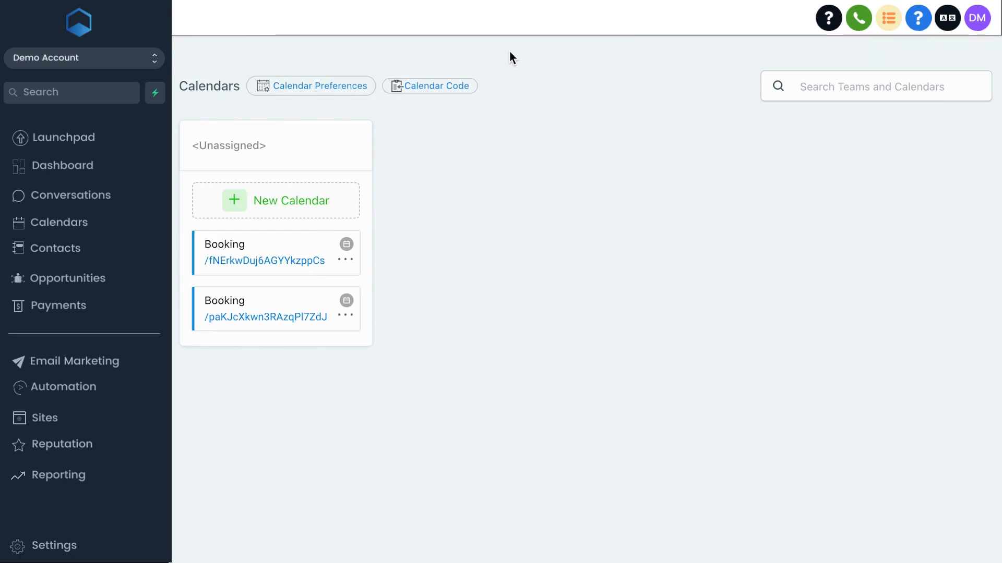
{"action": "left_click", "coordinate": [292, 262]}
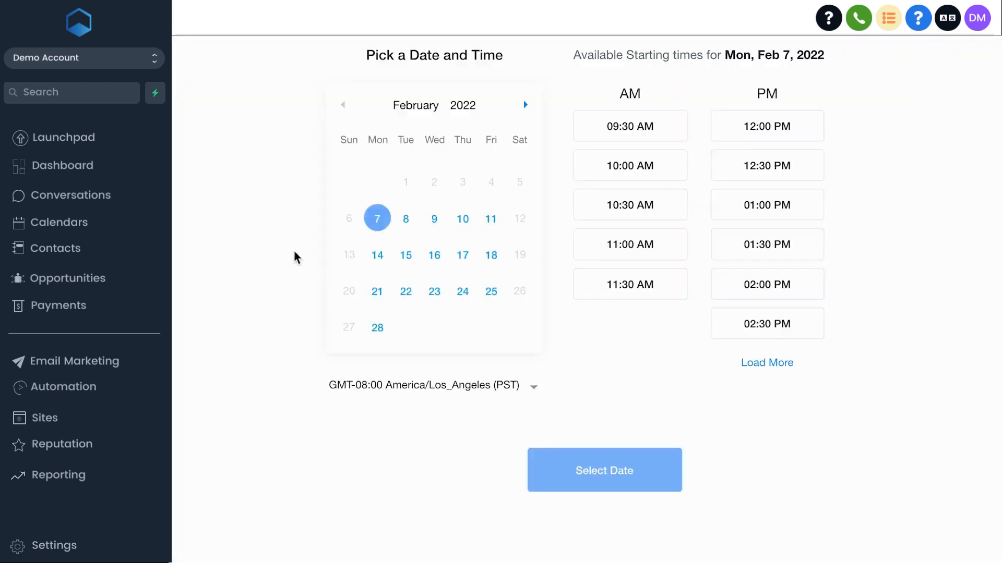
{"action": "left_click", "coordinate": [647, 132]}
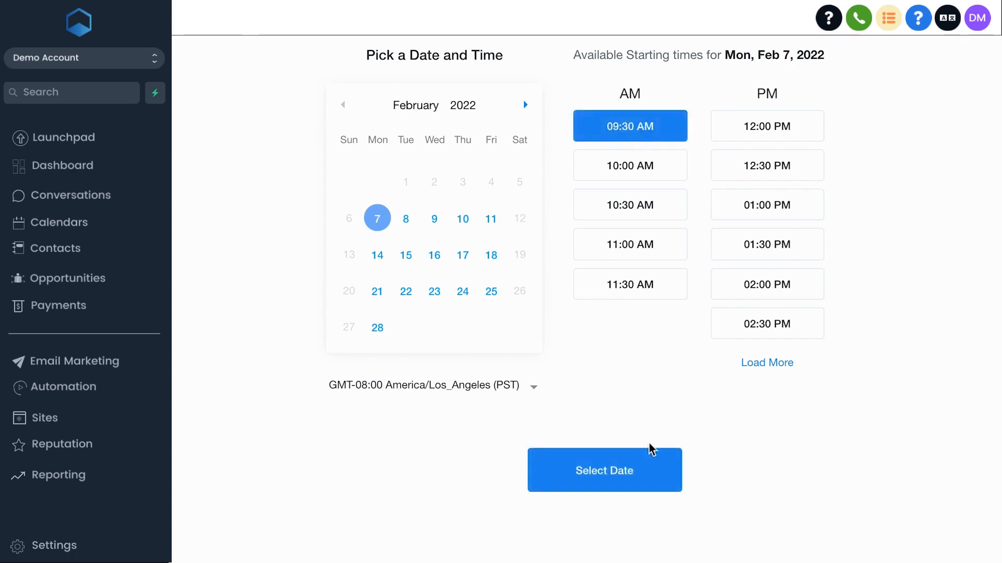
{"action": "left_click", "coordinate": [652, 461]}
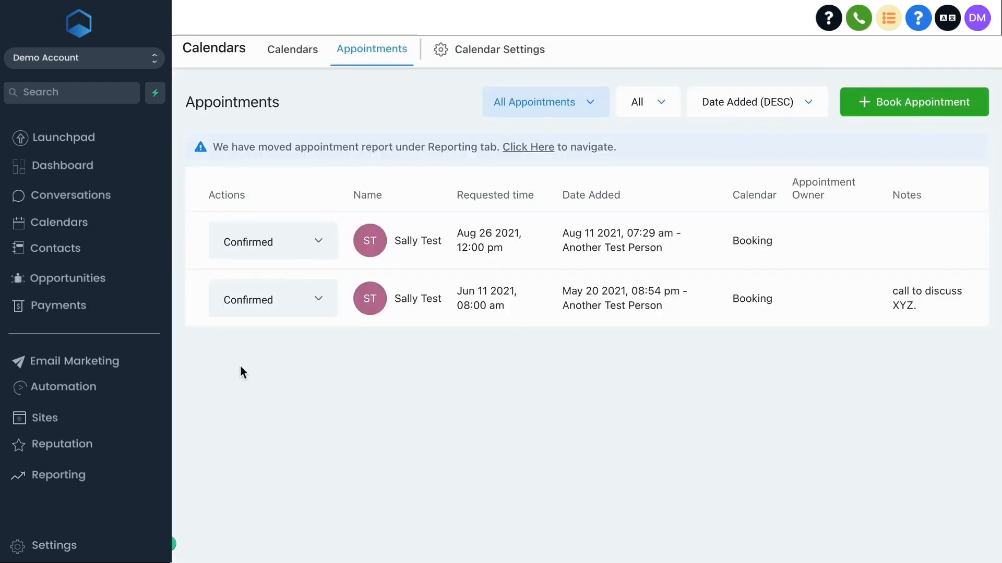
- Examine the Reschedule form for the Jun 11 2021 appointment and close it without saving
{"action": "left_click", "coordinate": [320, 299]}
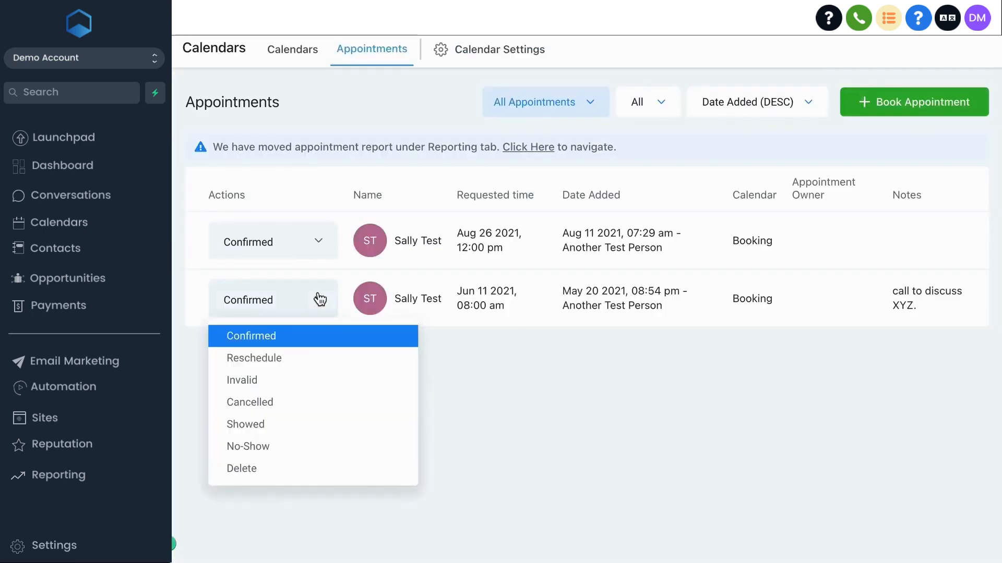
{"action": "left_click", "coordinate": [303, 363]}
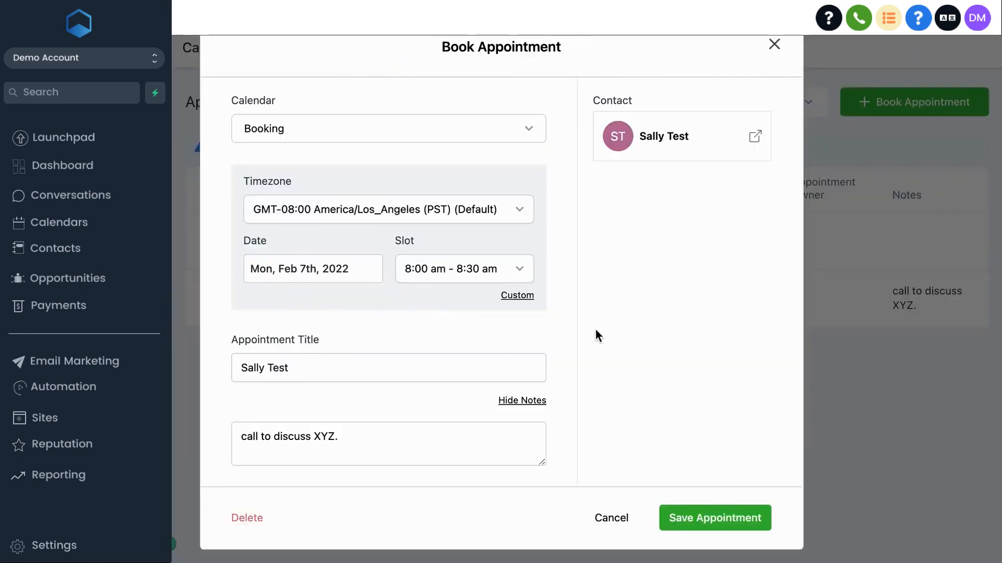
{"action": "scroll", "coordinate": [552, 340], "scroll_direction": "down", "scroll_amount": 2}
{"action": "scroll", "coordinate": [552, 340], "scroll_direction": "up", "scroll_amount": 2}
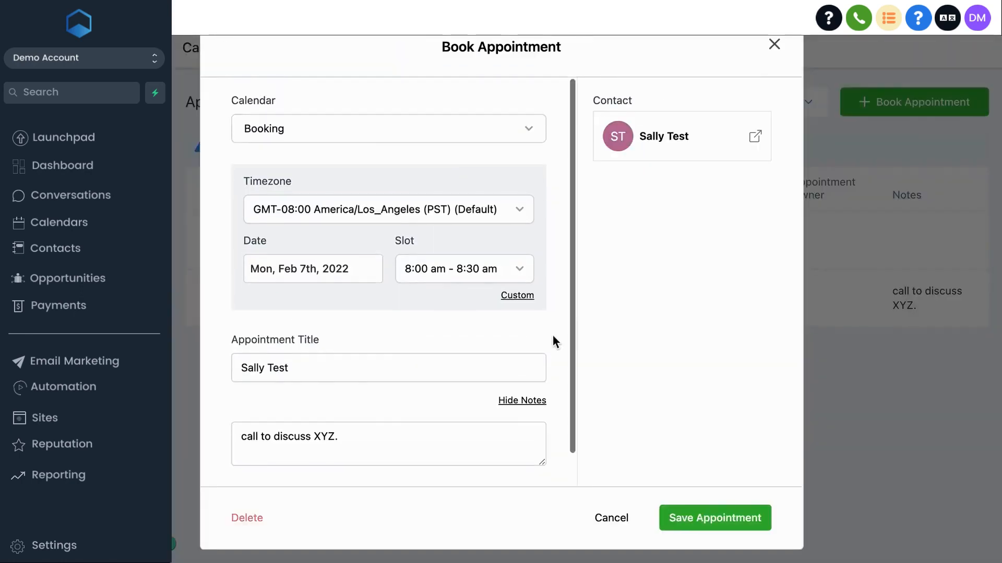
{"action": "left_click", "coordinate": [774, 44]}
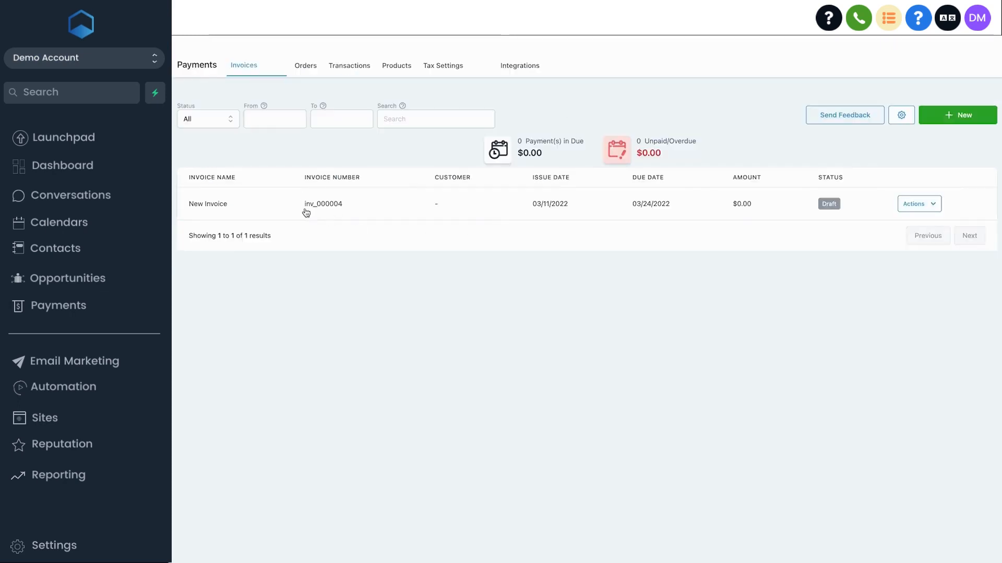
- Create a new blank invoice in the payments area
{"action": "left_click", "coordinate": [934, 119]}
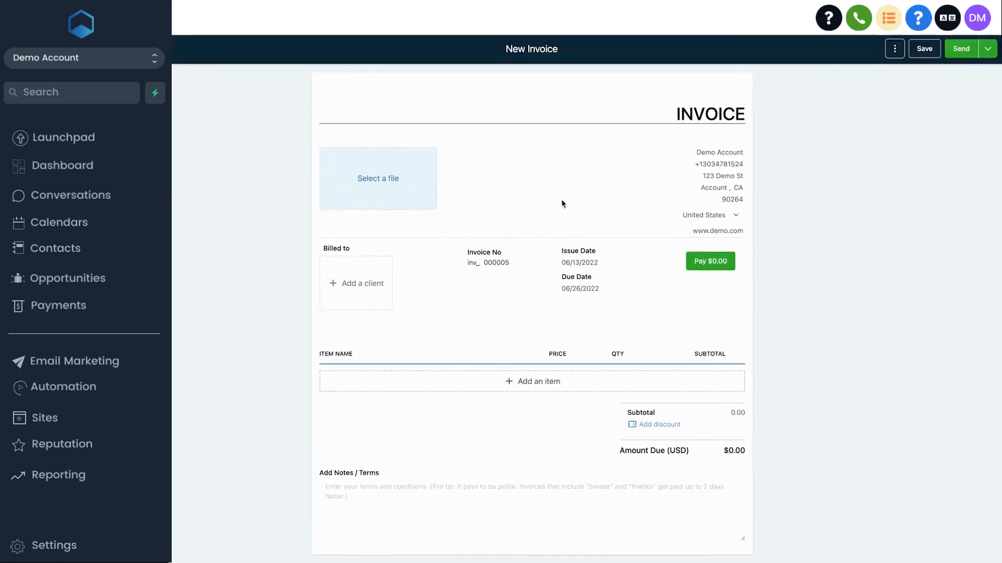
- Examine the blank new-product form in the payments area without creating a product, and view the PayPal and Stripe integrations
{"action": "key", "text": "alt+Left"}
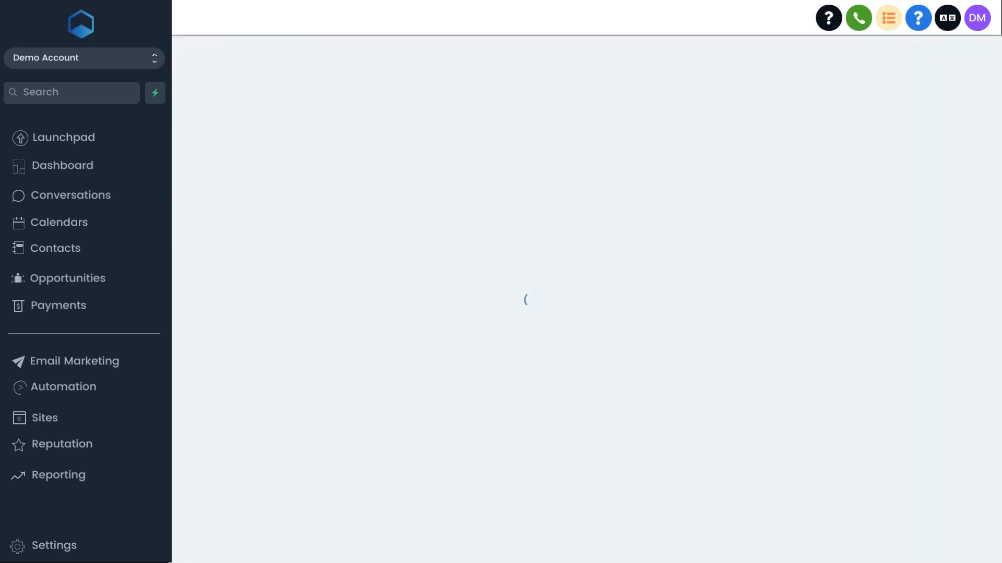
{"action": "left_click", "coordinate": [405, 69]}
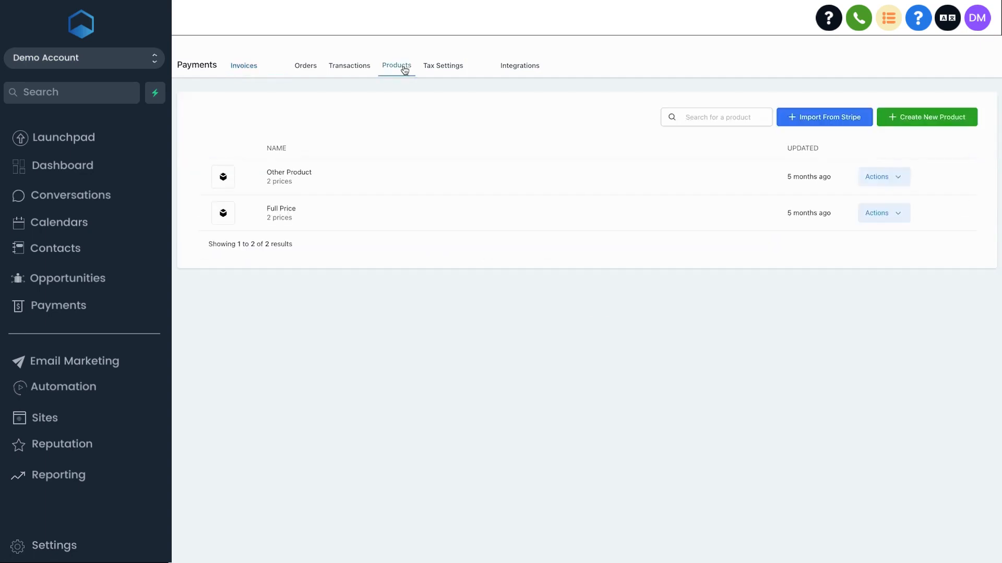
{"action": "left_click", "coordinate": [911, 124]}
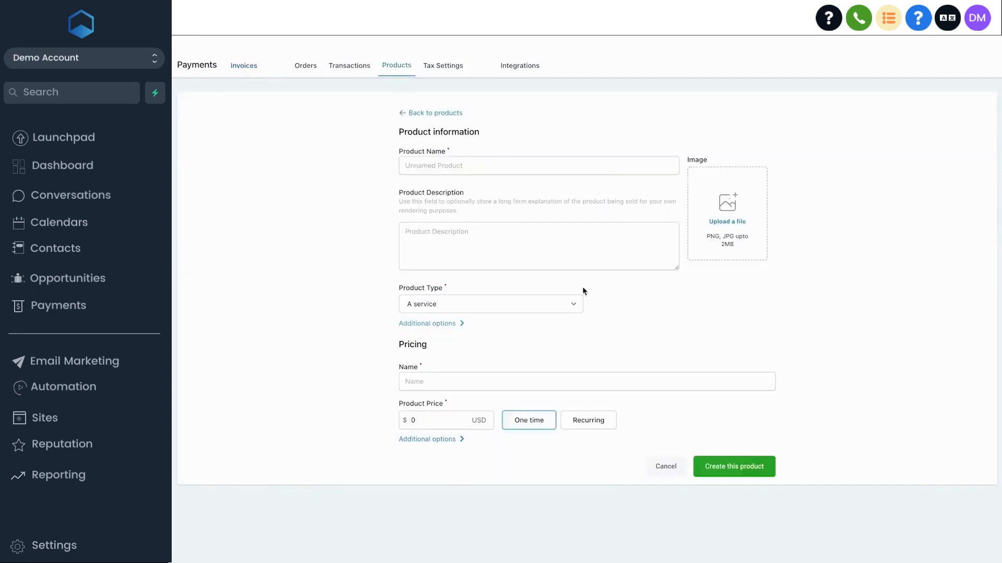
{"action": "left_click", "coordinate": [447, 114]}
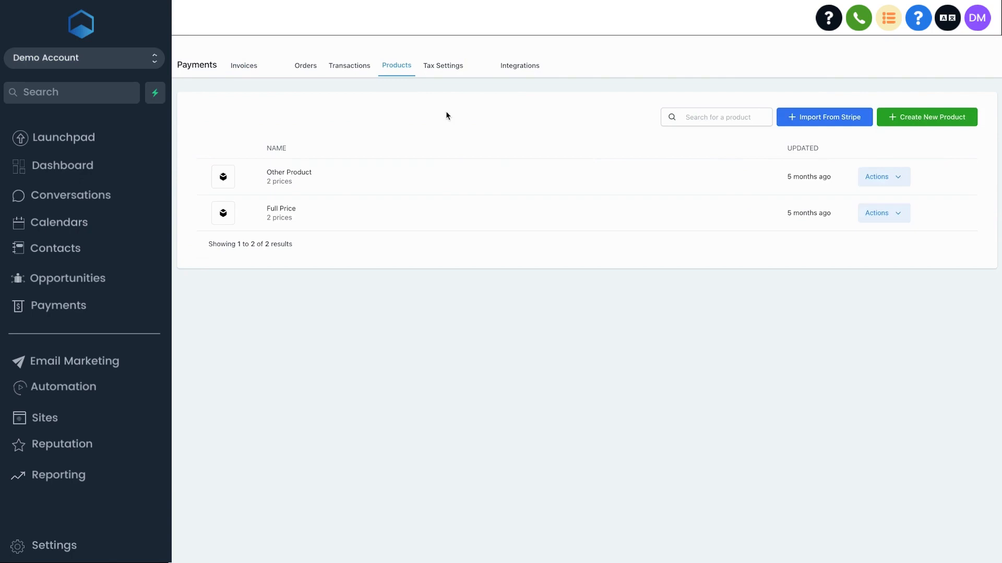
{"action": "left_click", "coordinate": [517, 67]}
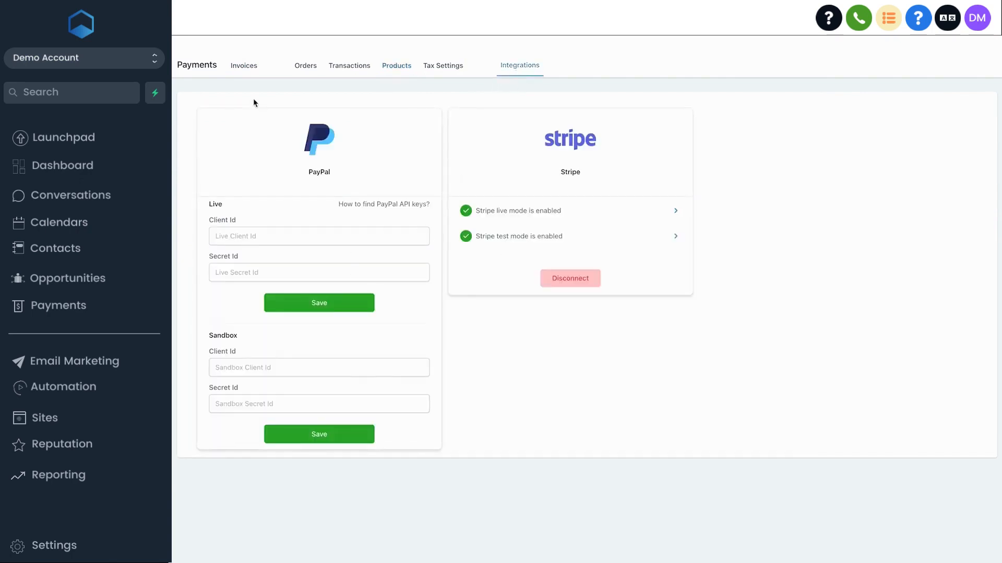
{"action": "left_click", "coordinate": [244, 67]}
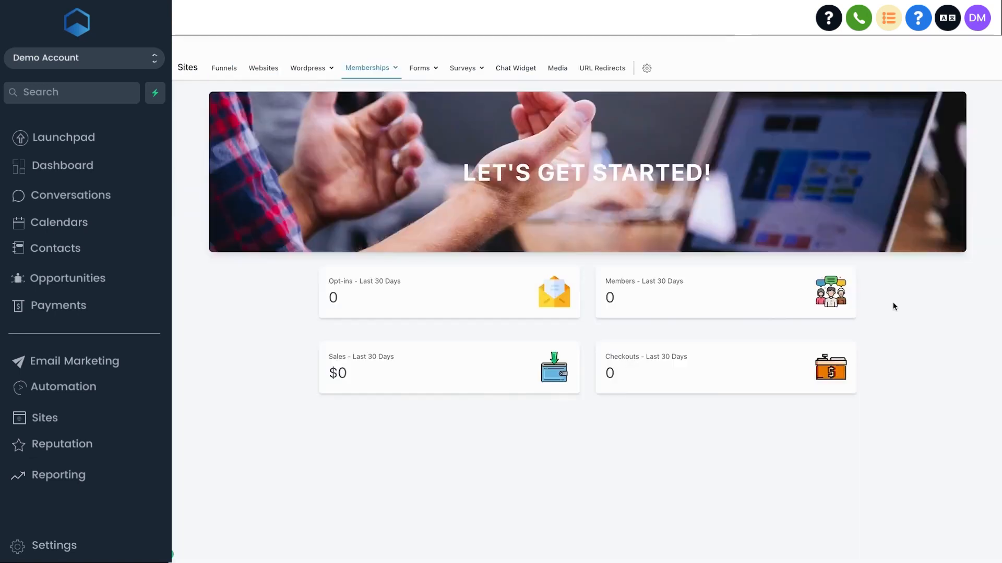
- Open the Membership product and review the post editor of its "Welcome to the training course" lesson without changing it
{"action": "left_click", "coordinate": [395, 69]}
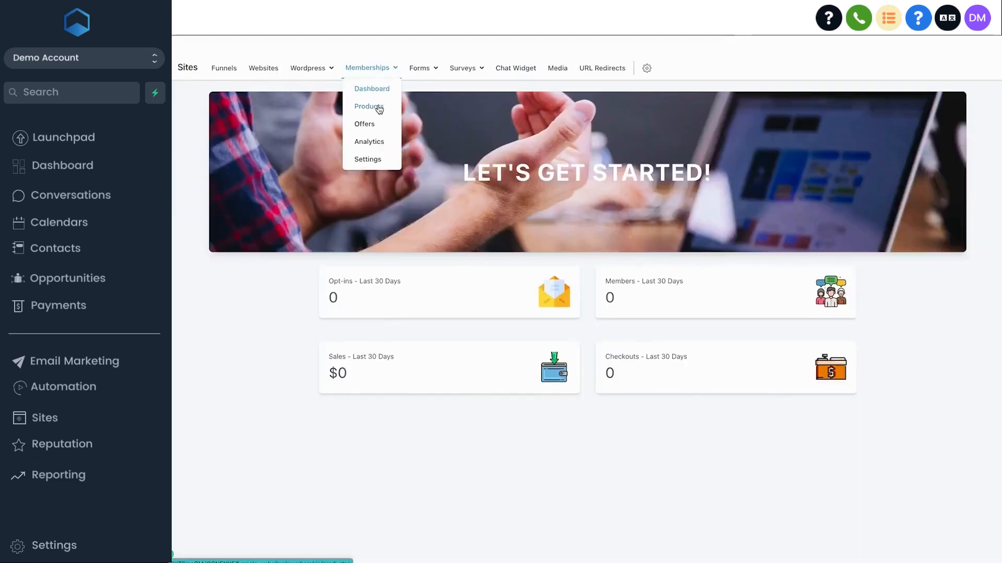
{"action": "left_click", "coordinate": [380, 104]}
{"action": "left_click", "coordinate": [313, 217]}
{"action": "scroll", "coordinate": [518, 322], "scroll_direction": "down", "scroll_amount": 1}
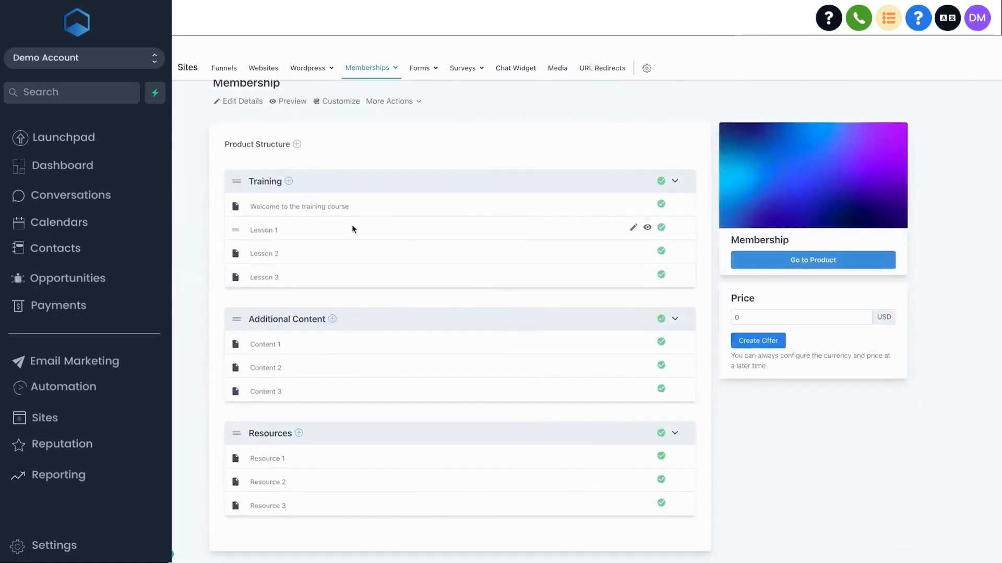
{"action": "left_click", "coordinate": [321, 208]}
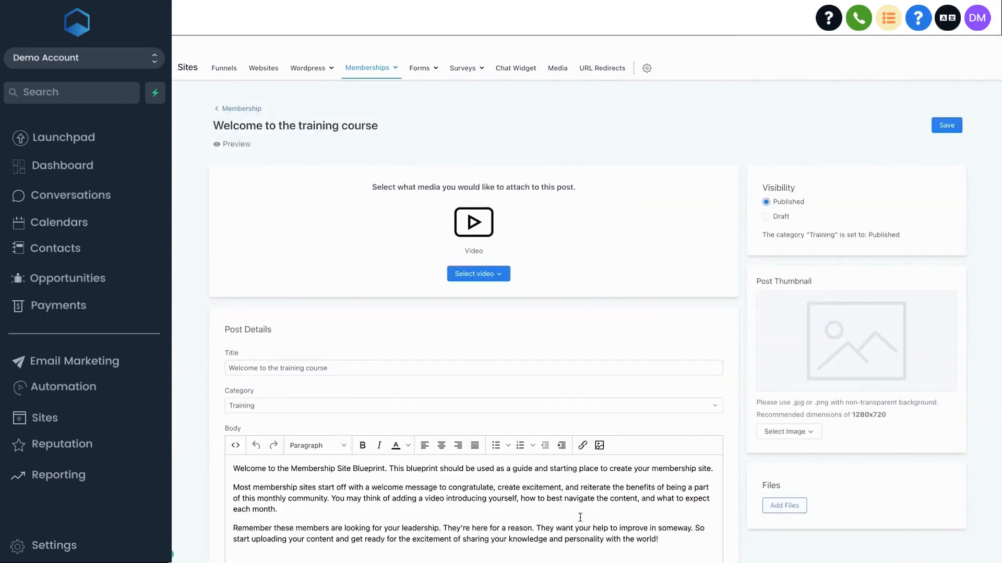
{"action": "scroll", "coordinate": [642, 519], "scroll_direction": "down", "scroll_amount": 3}
{"action": "scroll", "coordinate": [641, 519], "scroll_direction": "up", "scroll_amount": 3}
{"action": "left_click", "coordinate": [233, 112]}
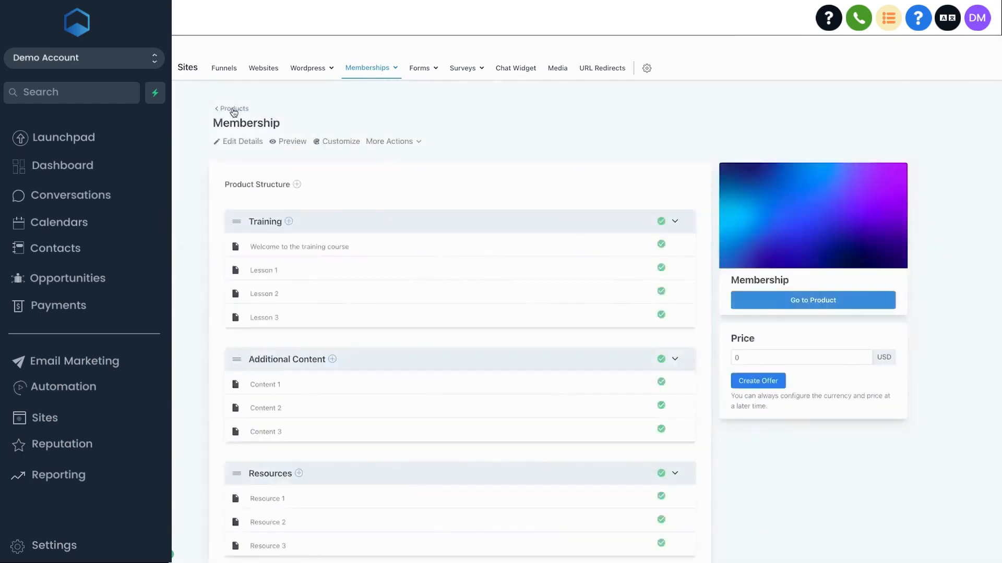
{"action": "left_click", "coordinate": [232, 109]}
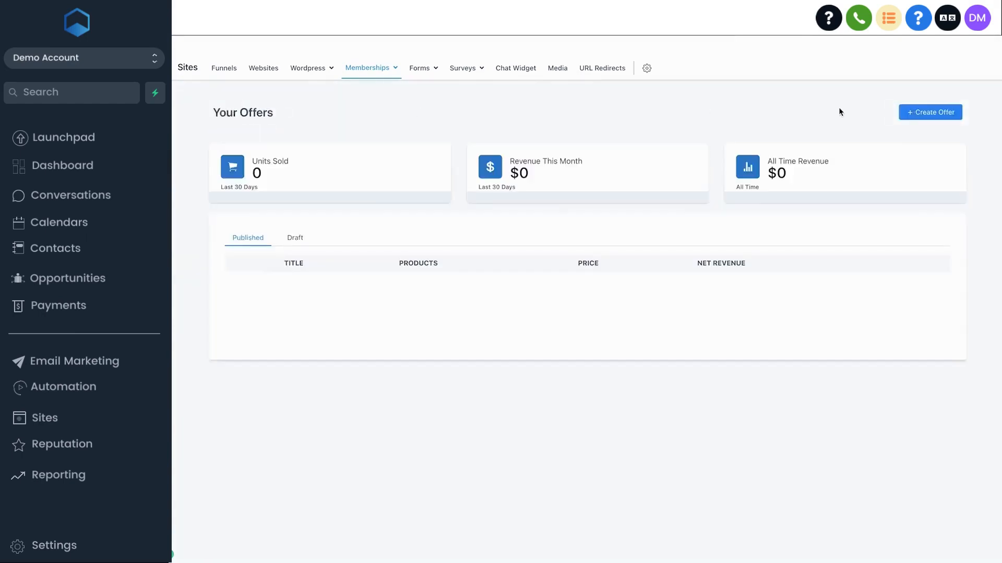
- Examine the blank New Offer form without creating an offer, and open Product Progress in the membership analytics
{"action": "left_click", "coordinate": [920, 114]}
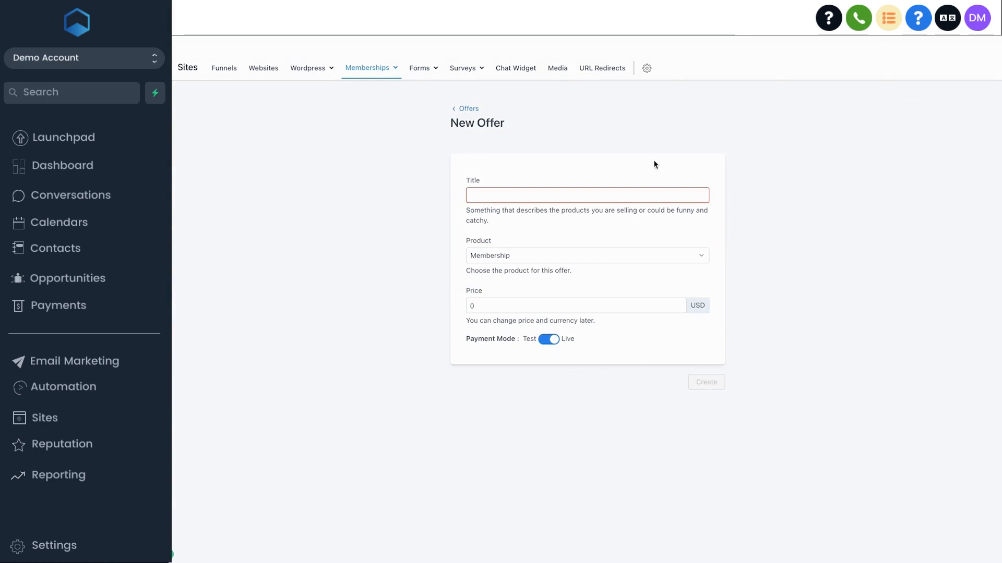
{"action": "left_click", "coordinate": [467, 109]}
{"action": "mouse_move", "coordinate": [387, 79]}
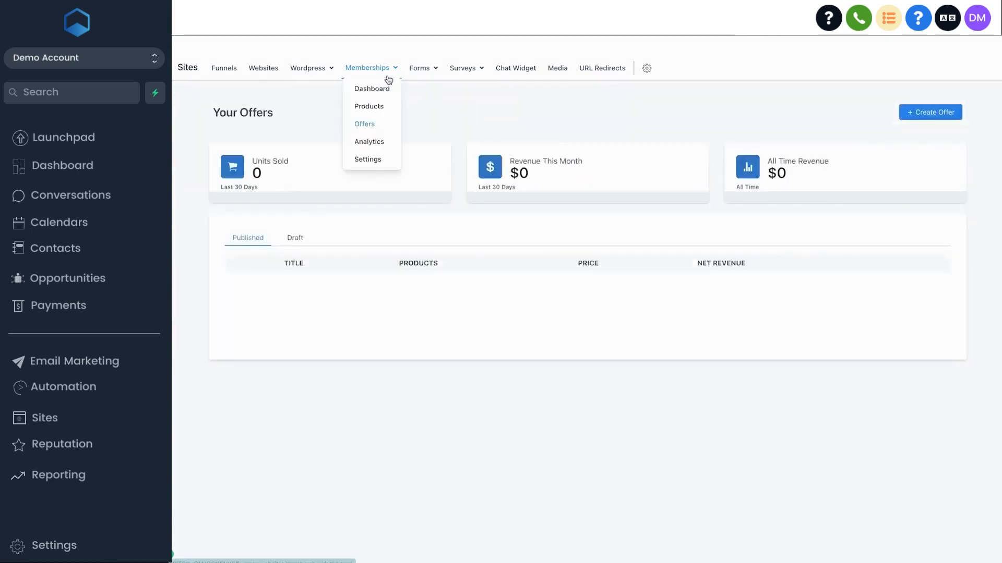
{"action": "left_click", "coordinate": [367, 140]}
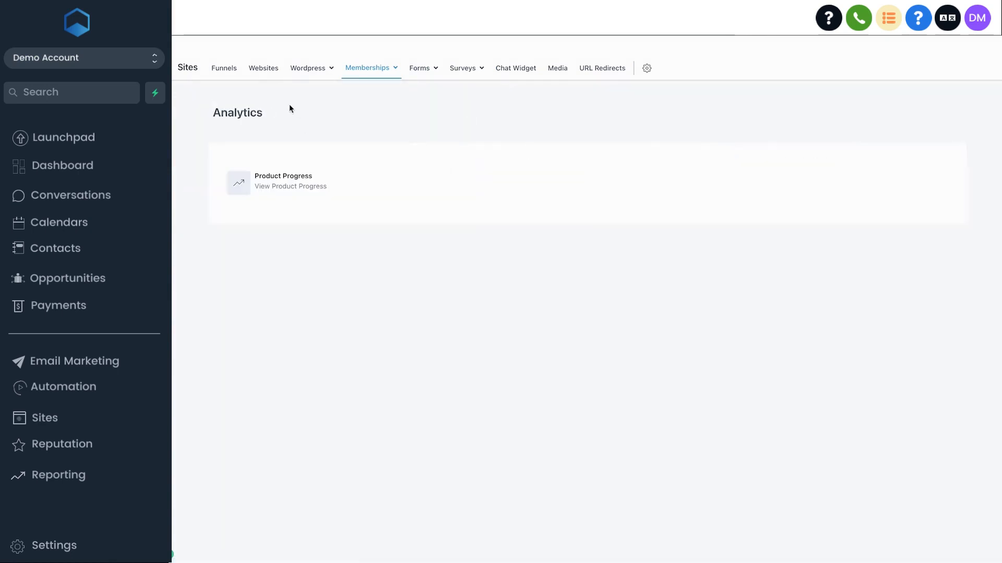
{"action": "left_click", "coordinate": [291, 183]}
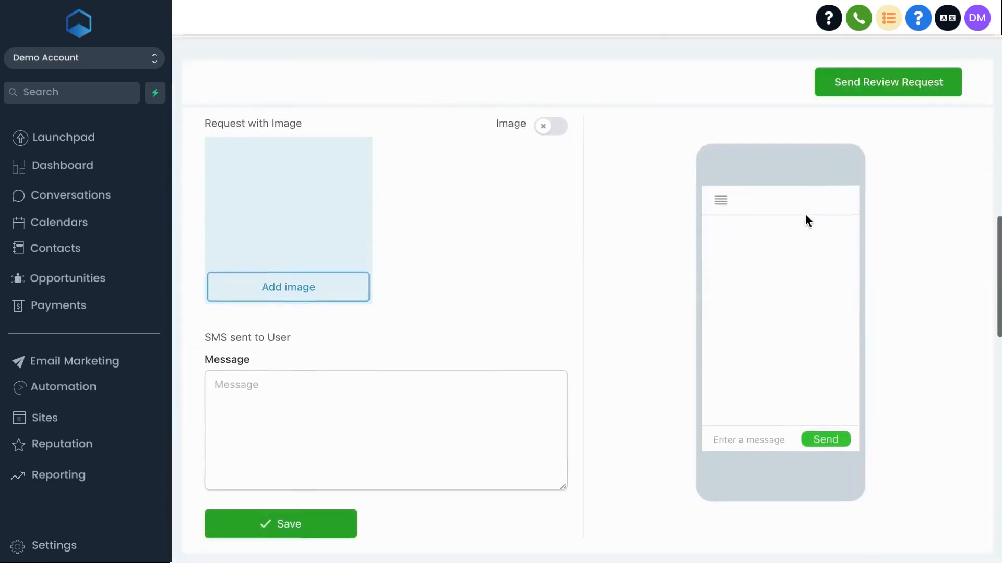
- Review the review-request message and widget settings, and inspect the Client Check In form without sending an invite
{"action": "scroll", "coordinate": [806, 214], "scroll_direction": "down", "scroll_amount": 10}
{"action": "scroll", "coordinate": [806, 215], "scroll_direction": "down", "scroll_amount": 6}
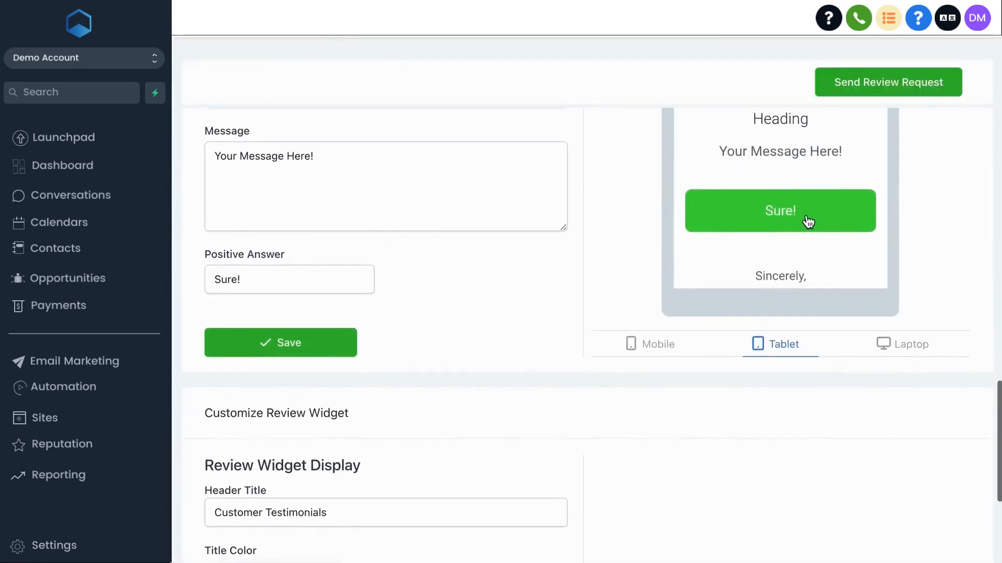
{"action": "scroll", "coordinate": [806, 214], "scroll_direction": "up", "scroll_amount": 3}
{"action": "scroll", "coordinate": [805, 214], "scroll_direction": "up", "scroll_amount": 3}
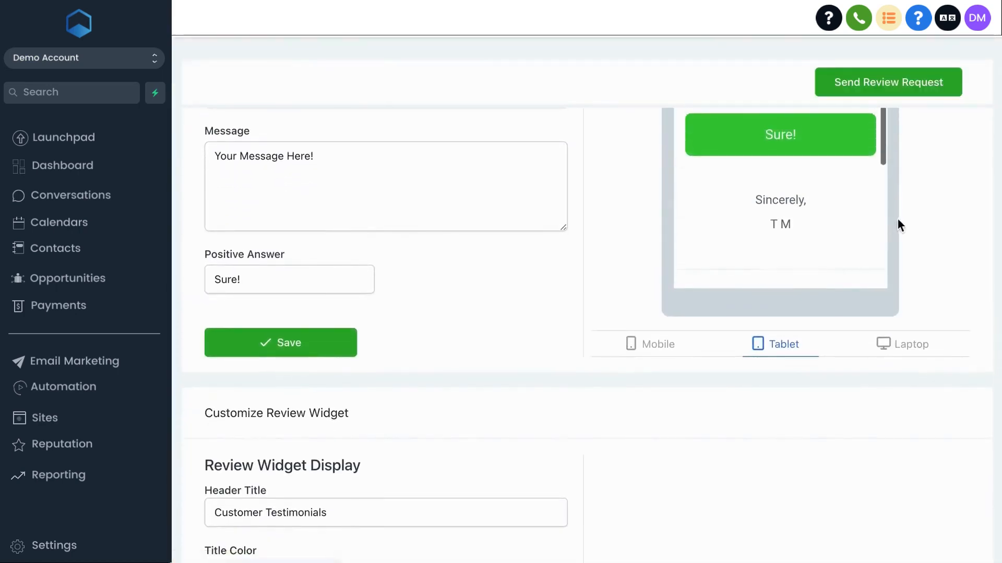
{"action": "scroll", "coordinate": [899, 218], "scroll_direction": "up", "scroll_amount": 10}
{"action": "scroll", "coordinate": [899, 218], "scroll_direction": "up", "scroll_amount": 6}
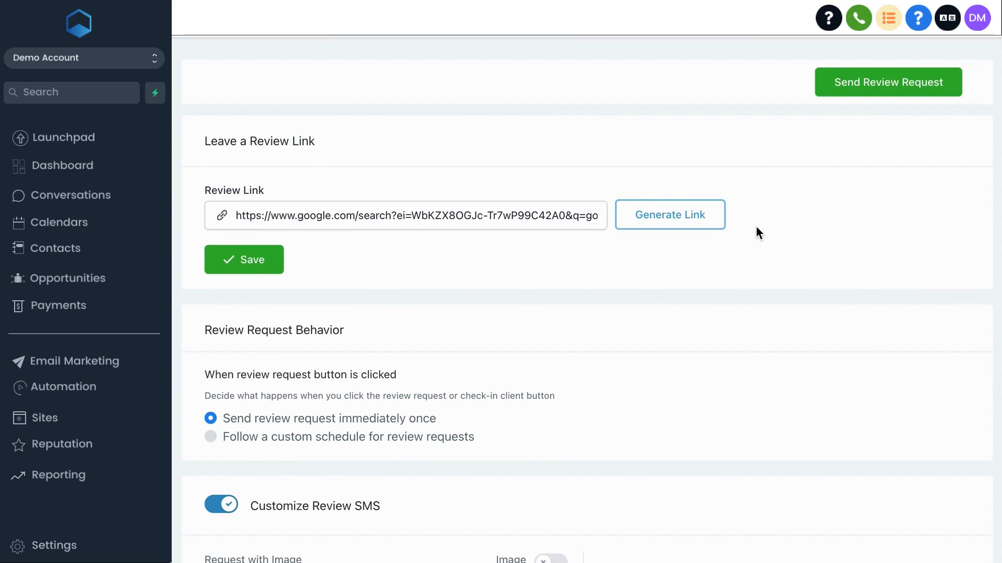
{"action": "left_click", "coordinate": [856, 93]}
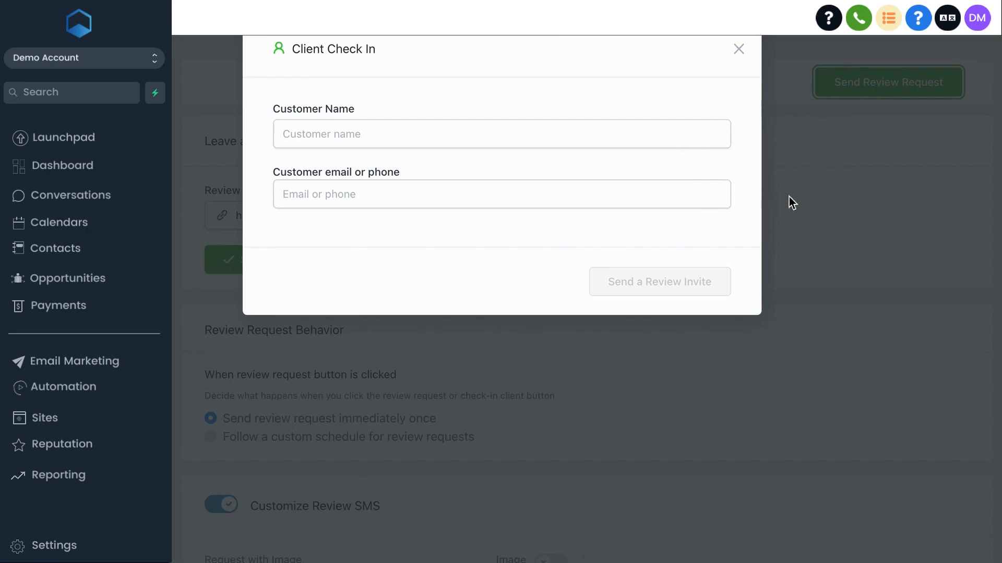
{"action": "left_click", "coordinate": [738, 48]}
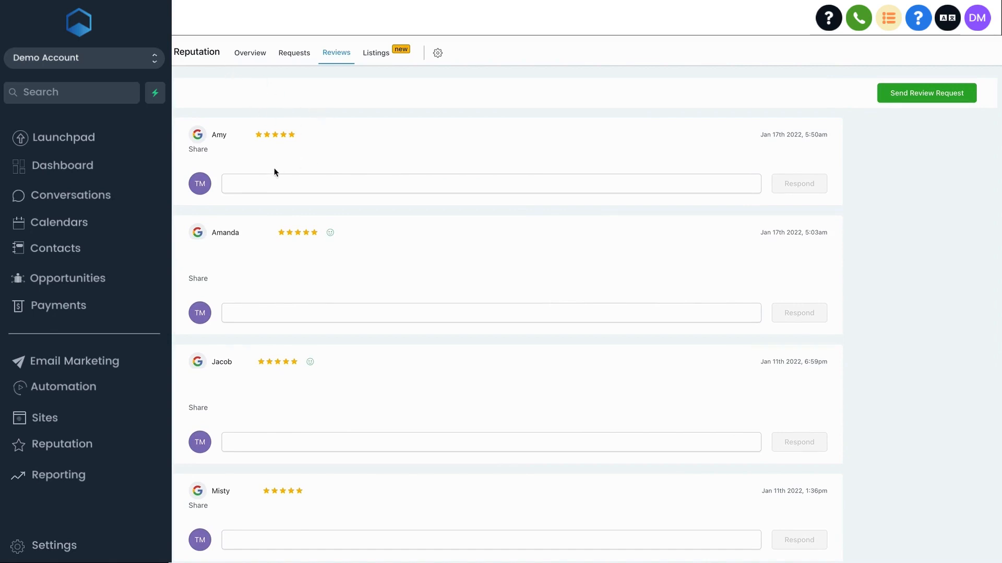
- Write the reply "Thanks" to the Google review dated Jan 17th 2022, 5:50am
{"action": "left_click", "coordinate": [253, 180]}
{"action": "type", "text": "Thanks"}
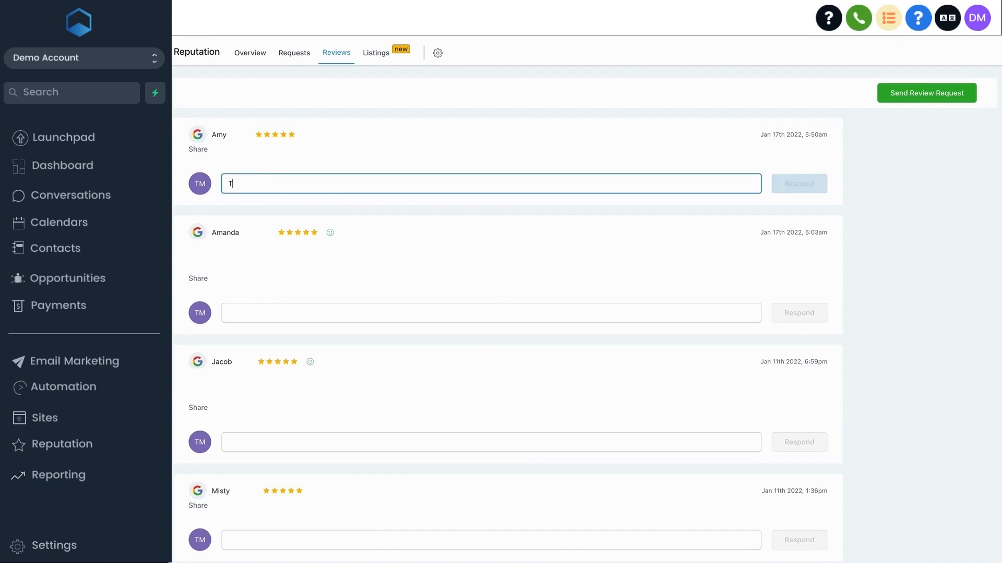